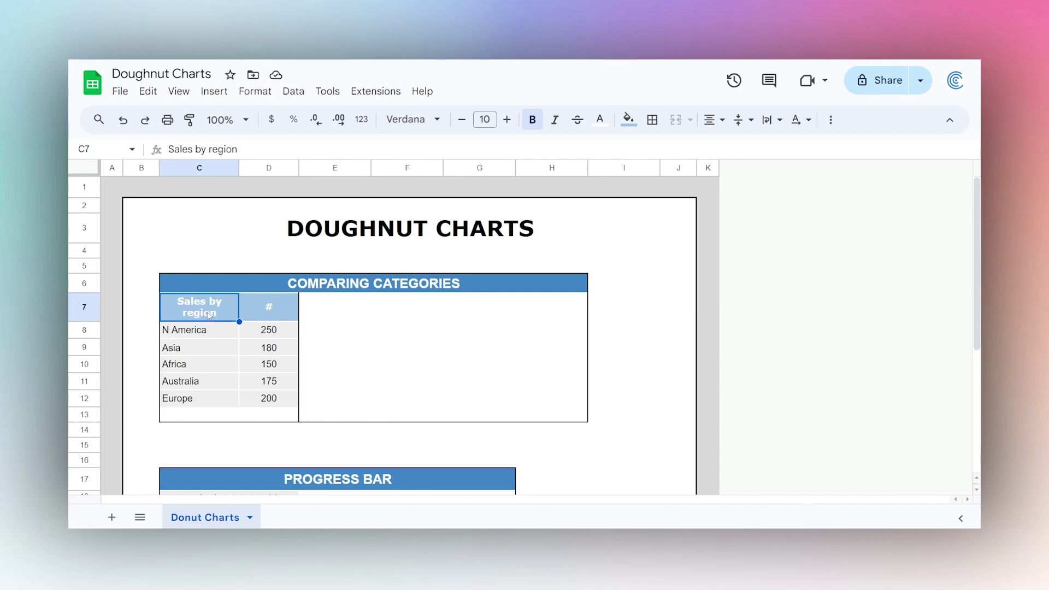
# Select the Sales by region table in C7:D12, covering the region names and sales values
pyautogui.moveTo(217, 314); pyautogui.dragTo(269, 399)
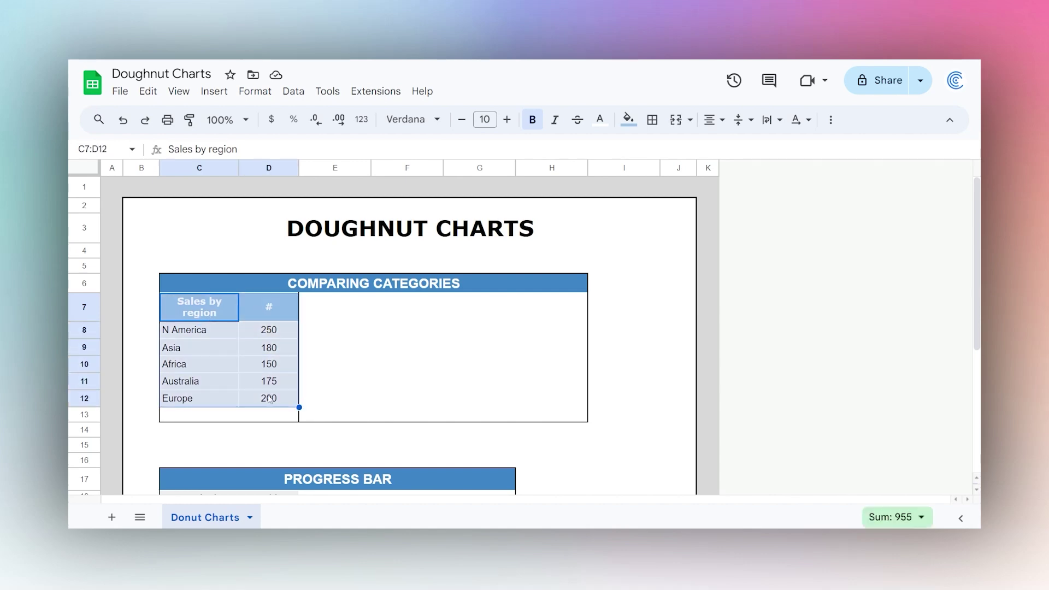
# Insert a pie chart of the C7:D12 sales data and fit it inside the Comparing Categories box
pyautogui.click(213, 94)
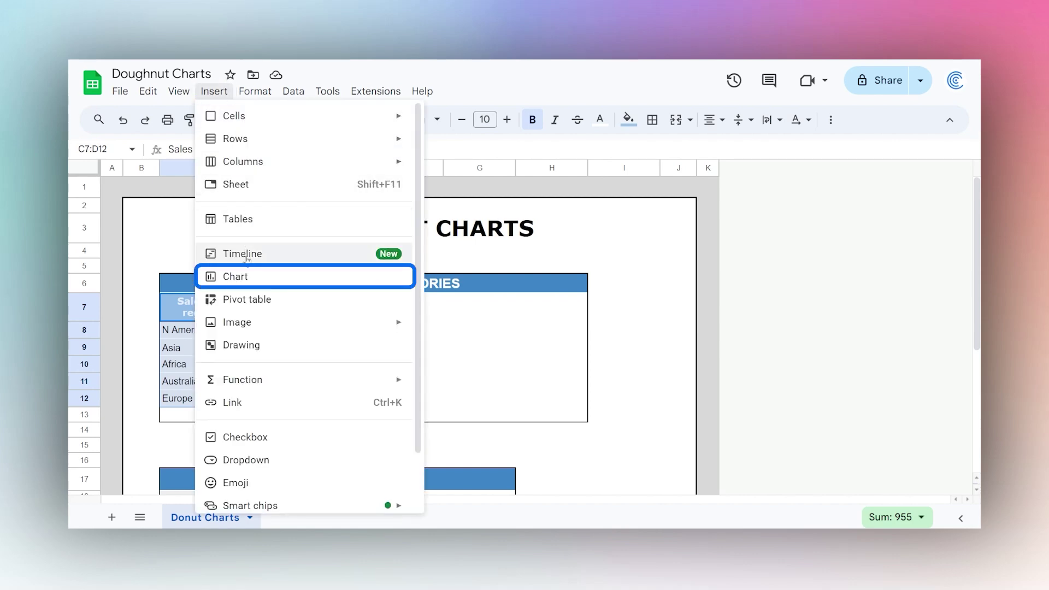
pyautogui.click(260, 276)
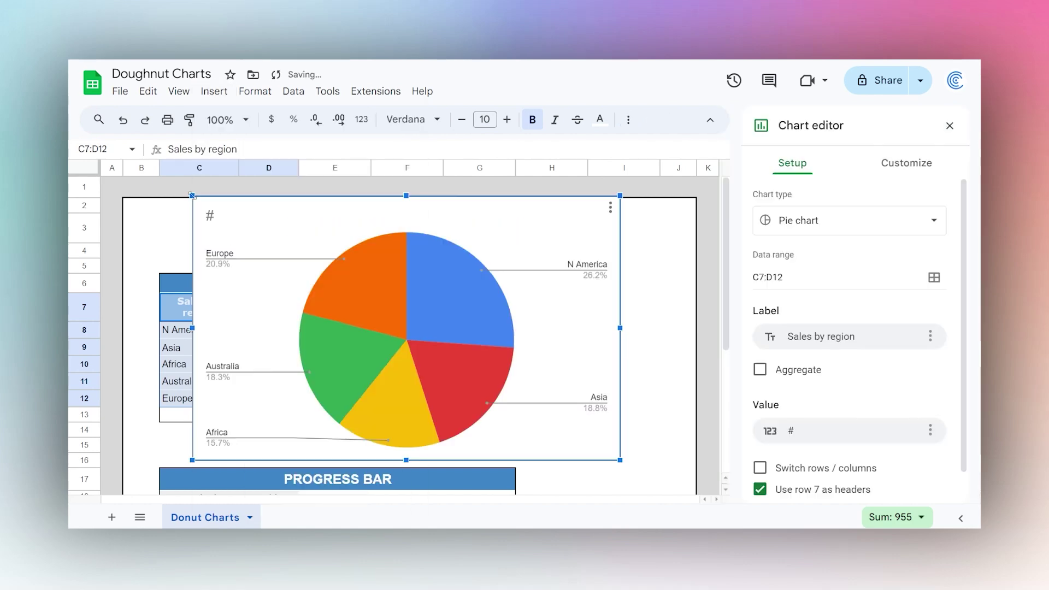
pyautogui.moveTo(191, 195); pyautogui.dragTo(400, 324)
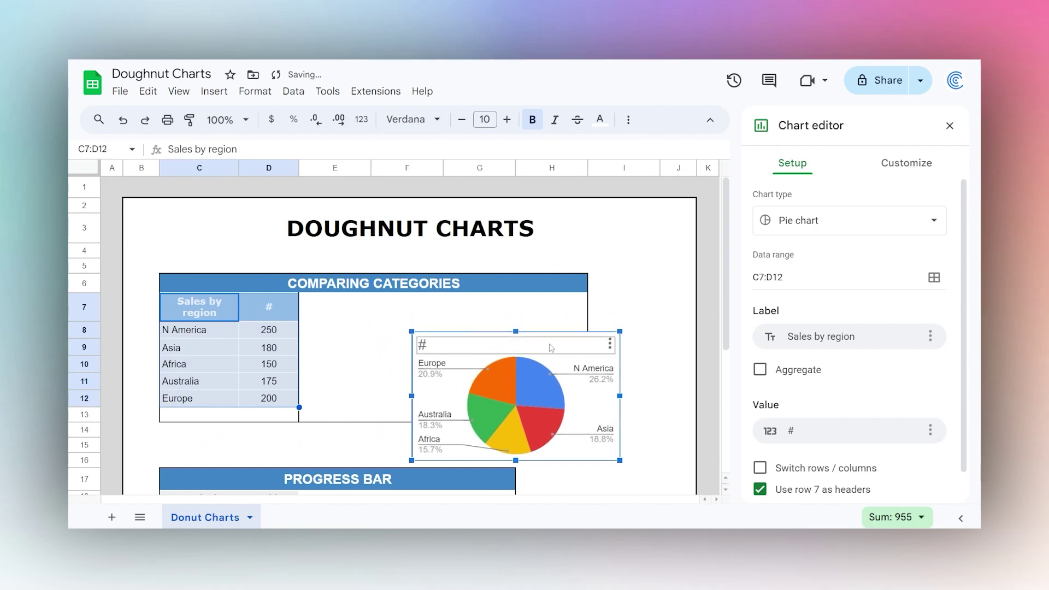
pyautogui.moveTo(552, 347); pyautogui.dragTo(471, 311)
pyautogui.moveTo(437, 424); pyautogui.dragTo(436, 406)
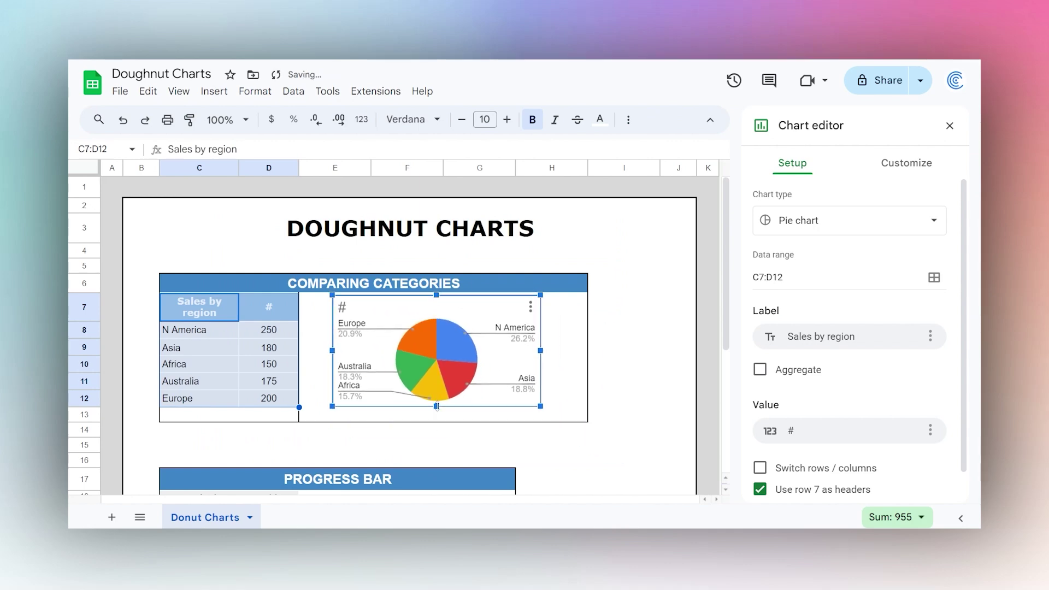
pyautogui.moveTo(473, 316); pyautogui.dragTo(467, 318)
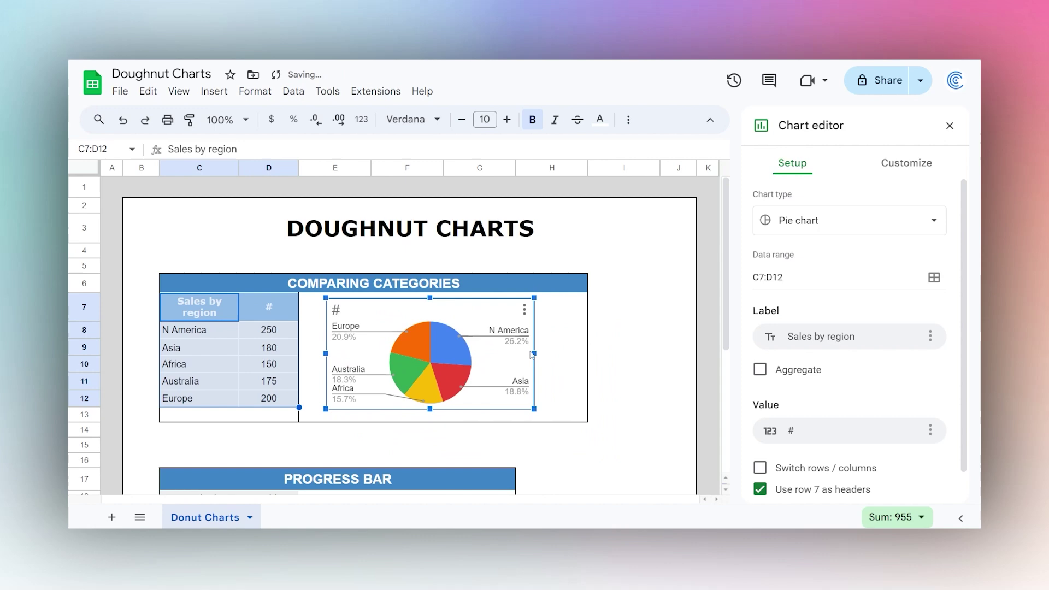
pyautogui.moveTo(534, 353); pyautogui.dragTo(571, 354)
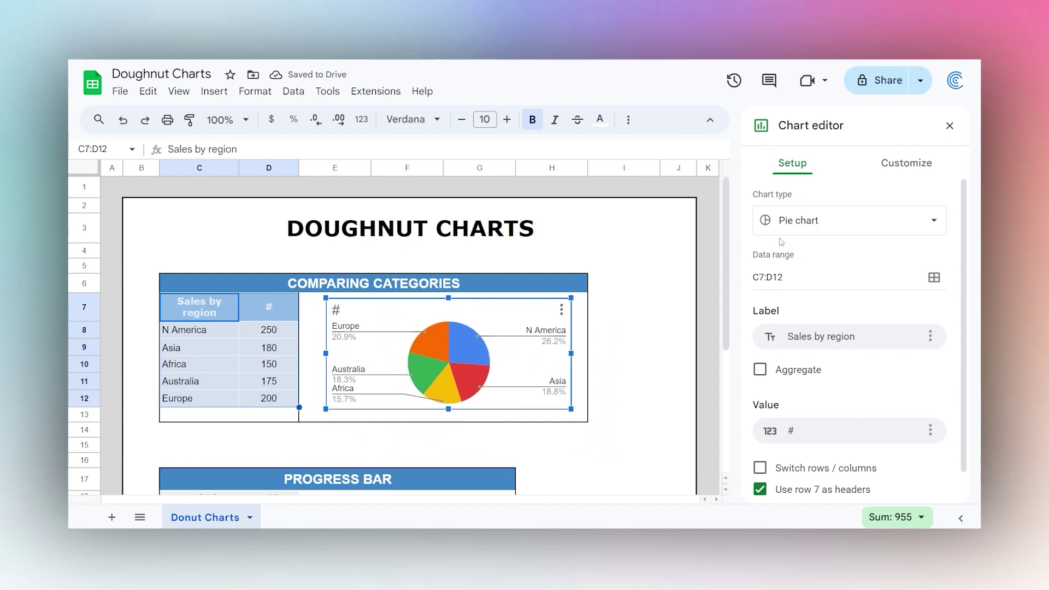
# Browse the chart type list in the Chart editor
pyautogui.click(800, 225)
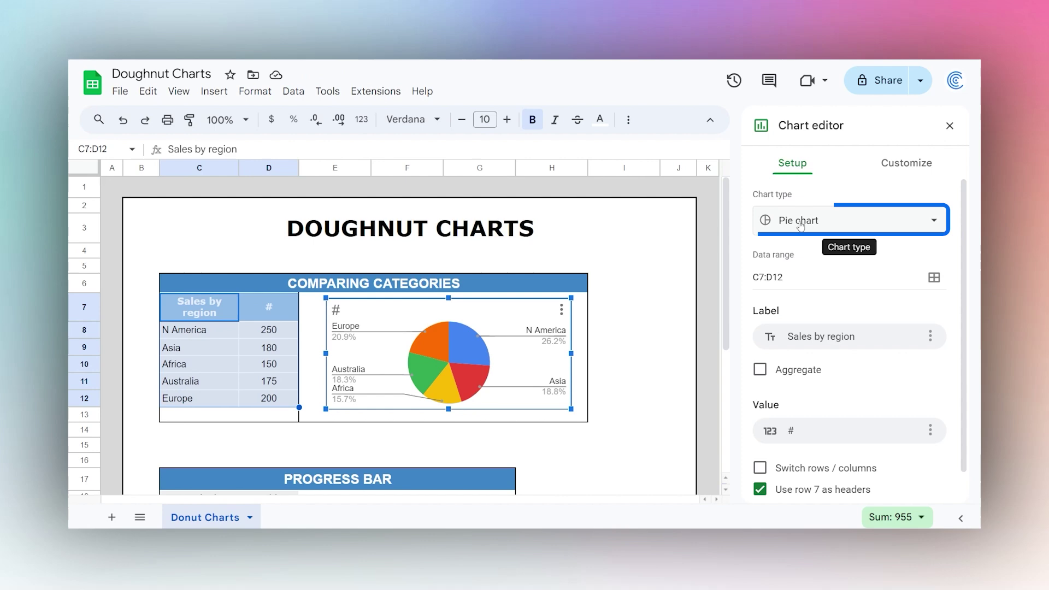
pyautogui.scroll(-2, 857, 331)
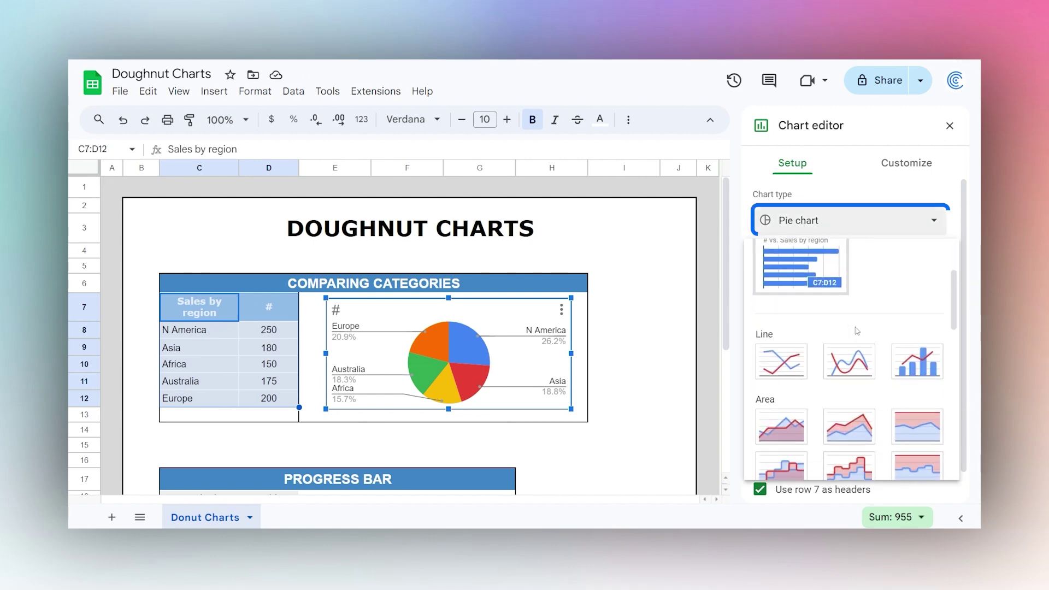
pyautogui.scroll(-4, 858, 331)
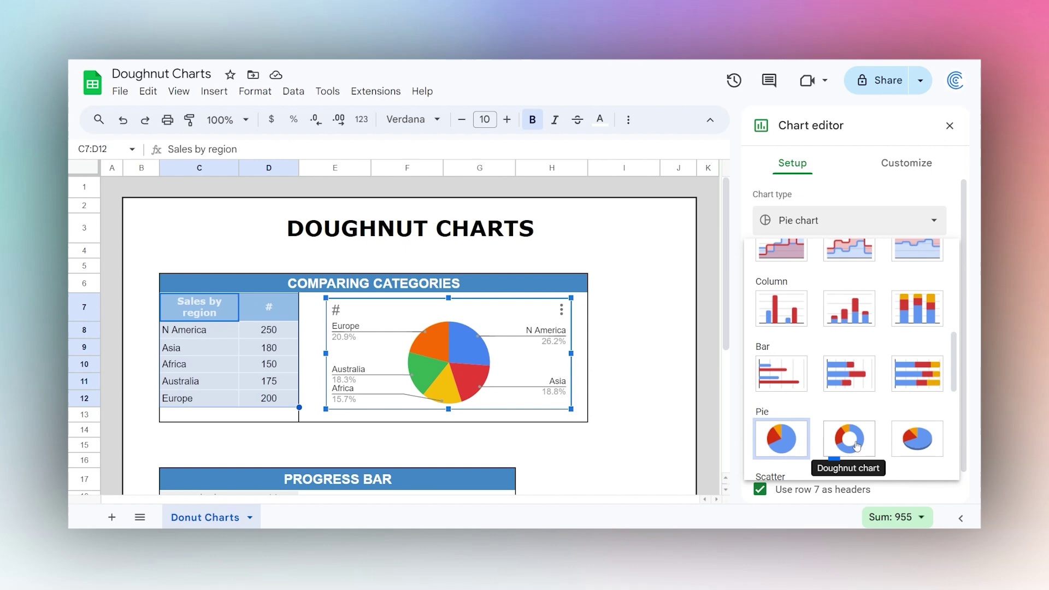
# Set the Pie chart donut hole to 50%, after trying 25% and 75%
pyautogui.click(896, 171)
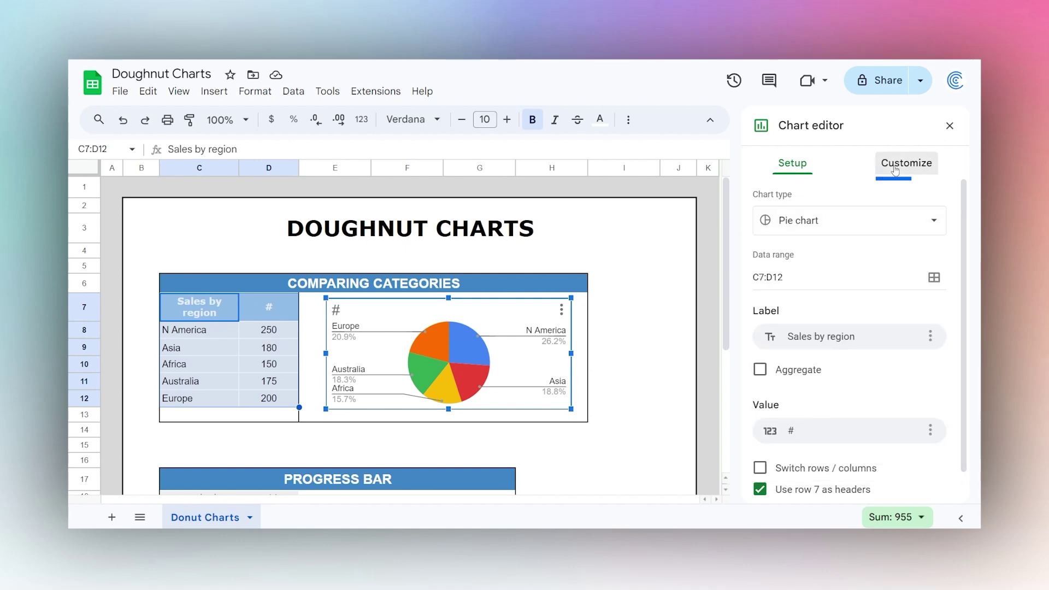
pyautogui.click(789, 244)
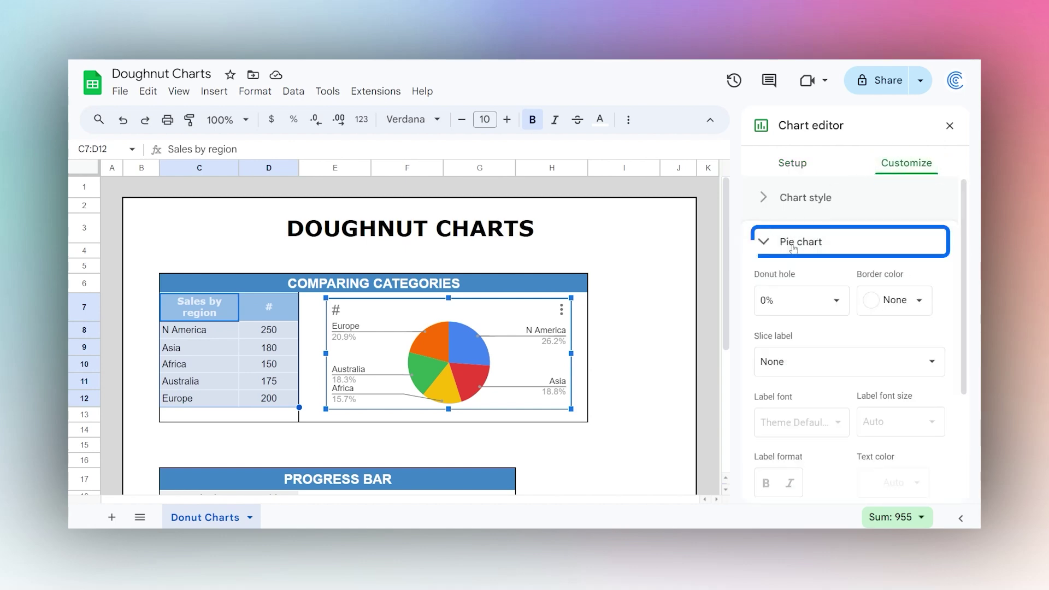
pyautogui.click(796, 306)
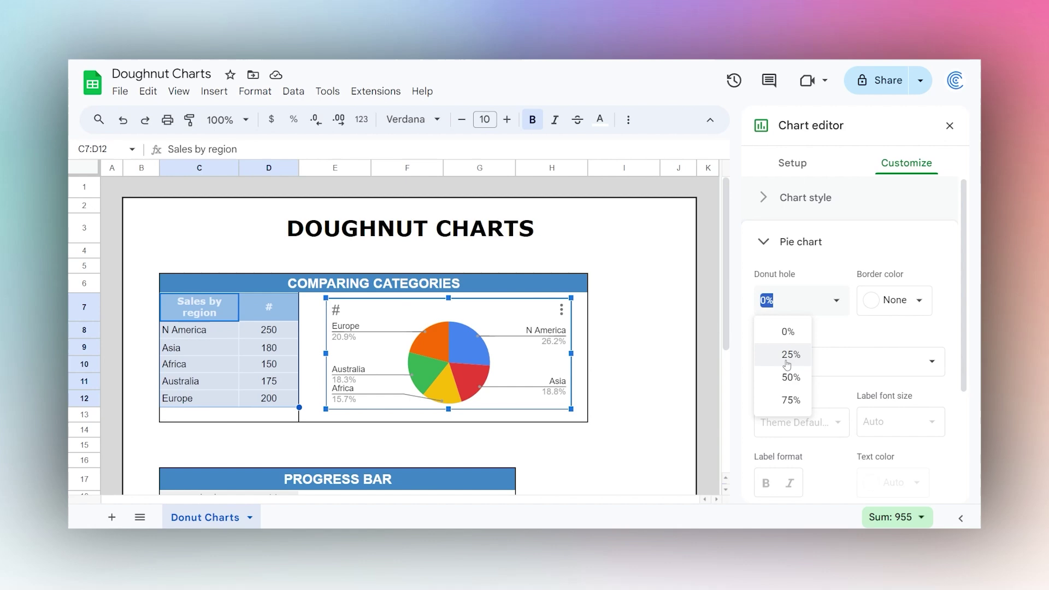
pyautogui.click(790, 355)
pyautogui.click(820, 300)
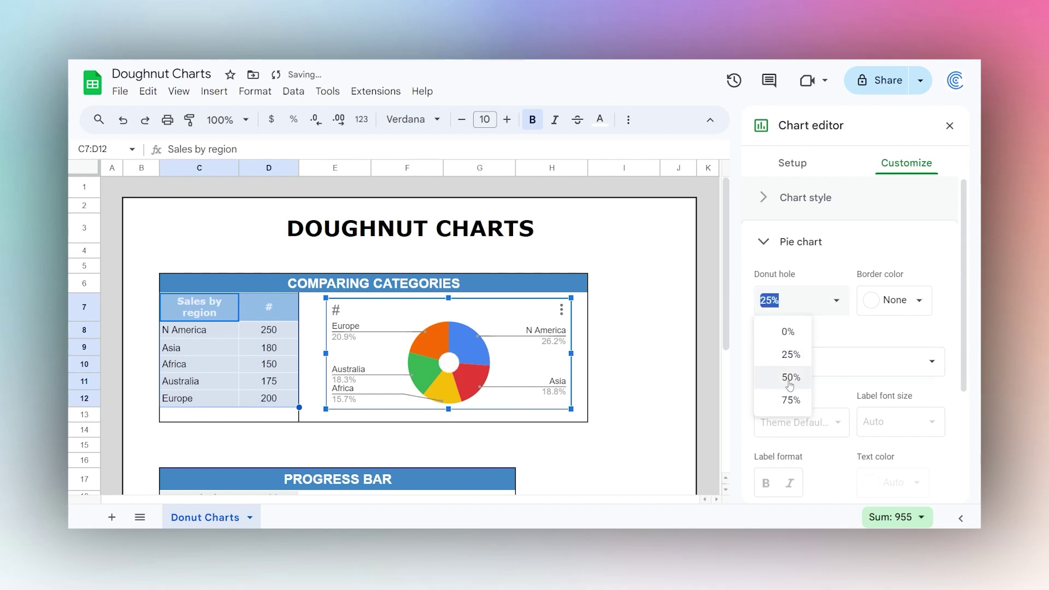
pyautogui.click(791, 378)
pyautogui.click(842, 308)
pyautogui.click(787, 399)
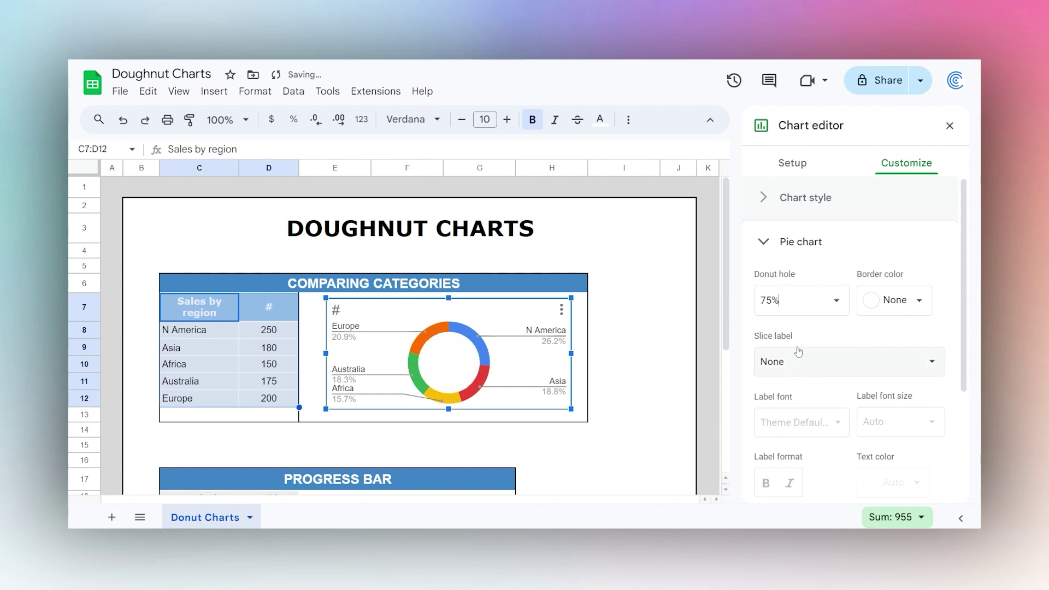
pyautogui.click(833, 300)
pyautogui.click(791, 377)
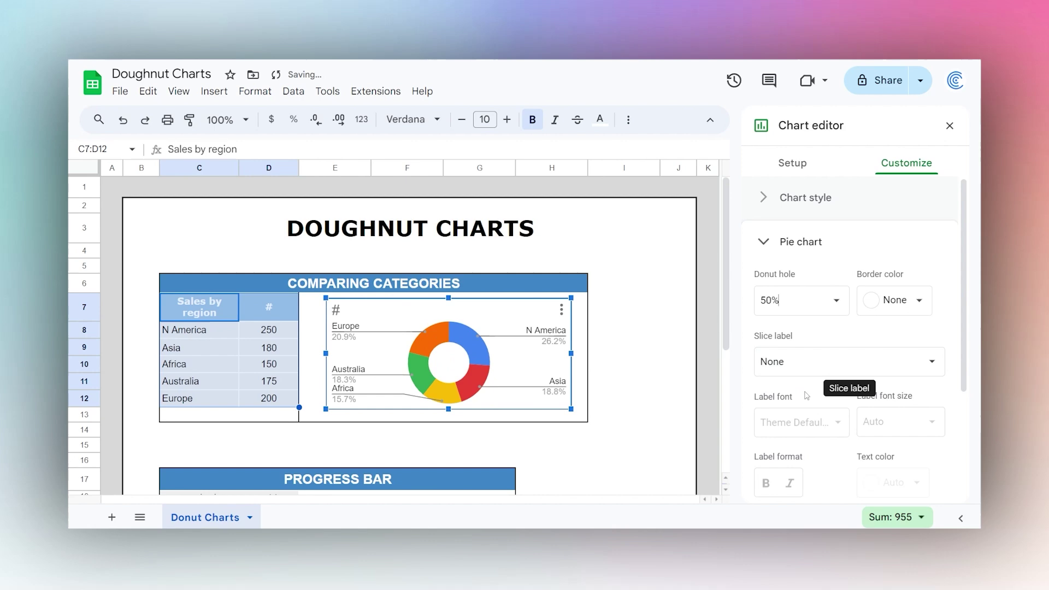
pyautogui.click(801, 170)
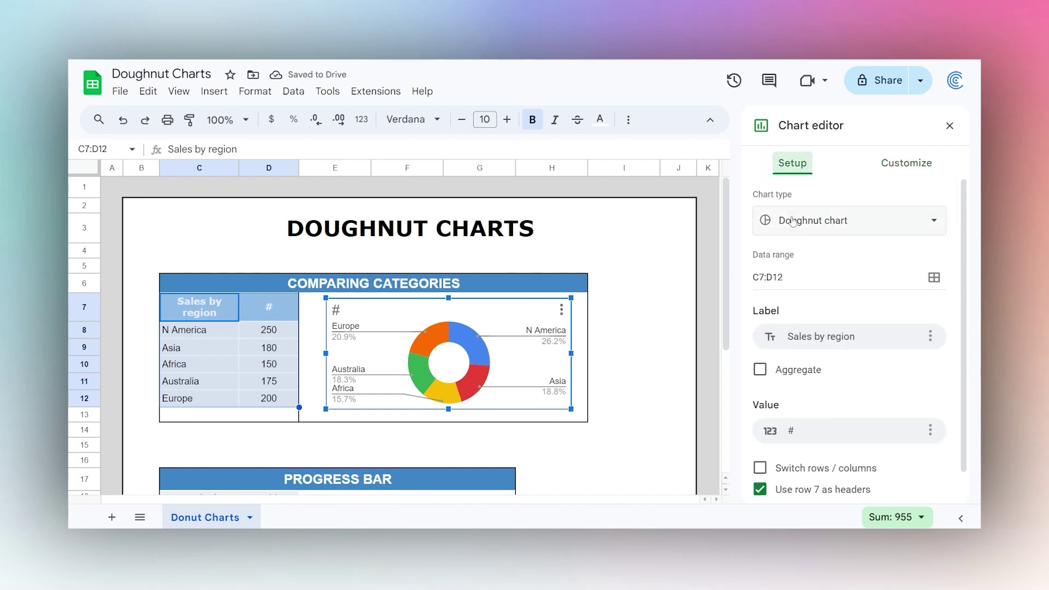
pyautogui.click(824, 282)
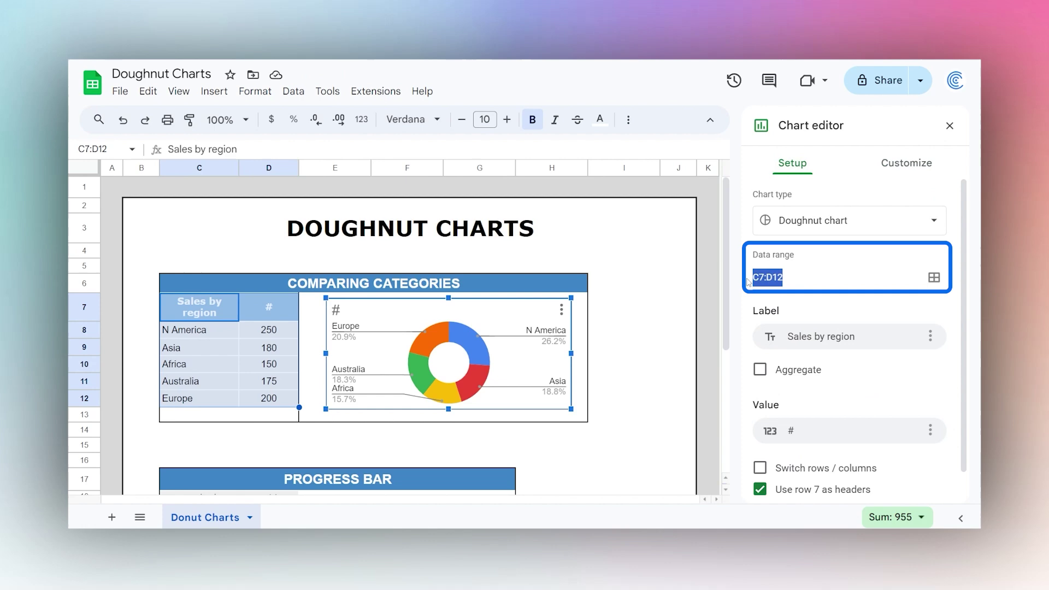
pyautogui.scroll(-1, 830, 306)
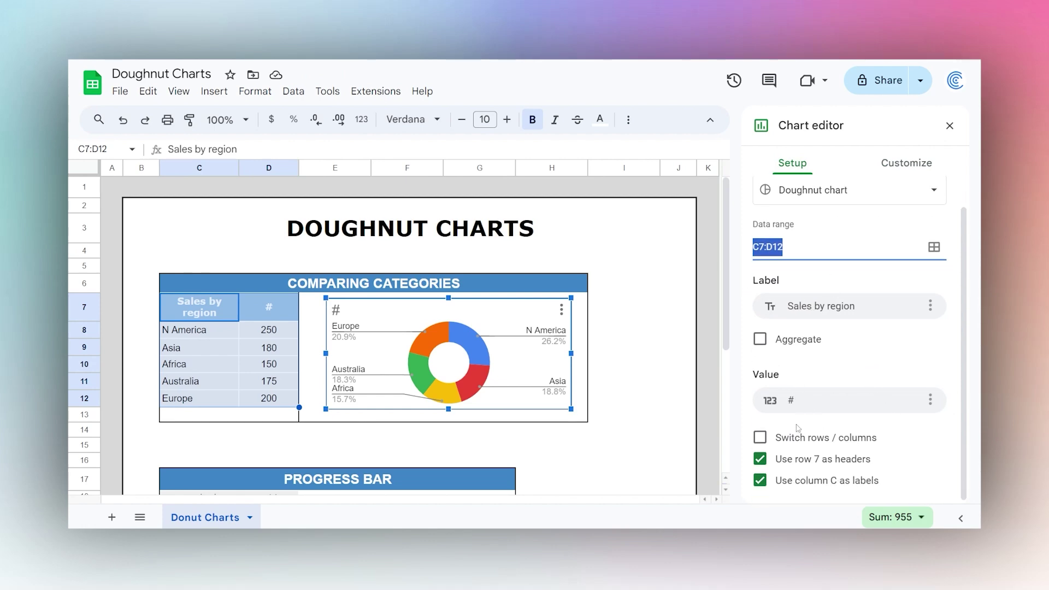
pyautogui.click(764, 442)
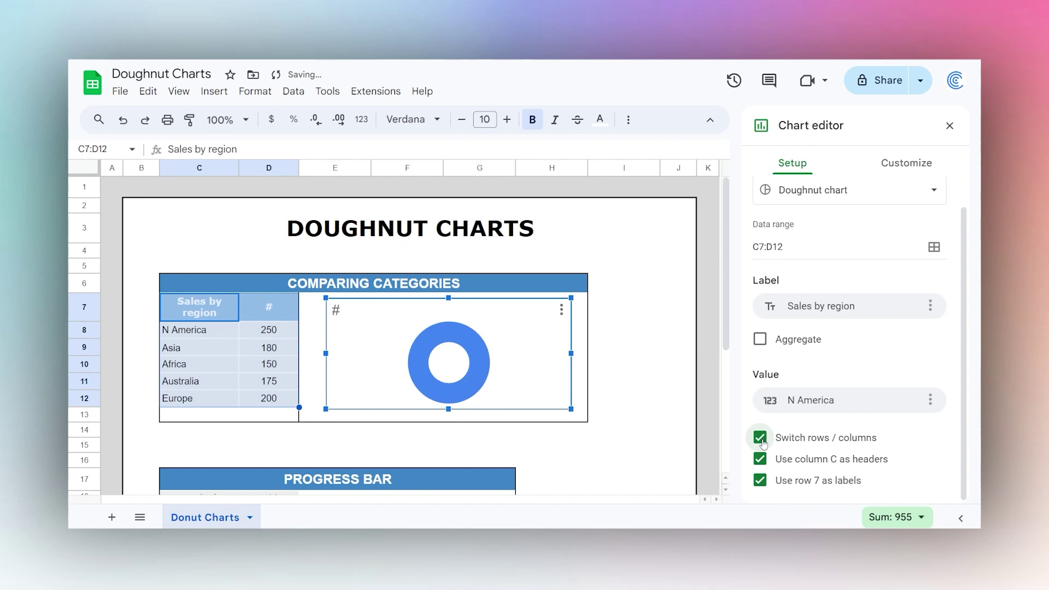
pyautogui.click(764, 443)
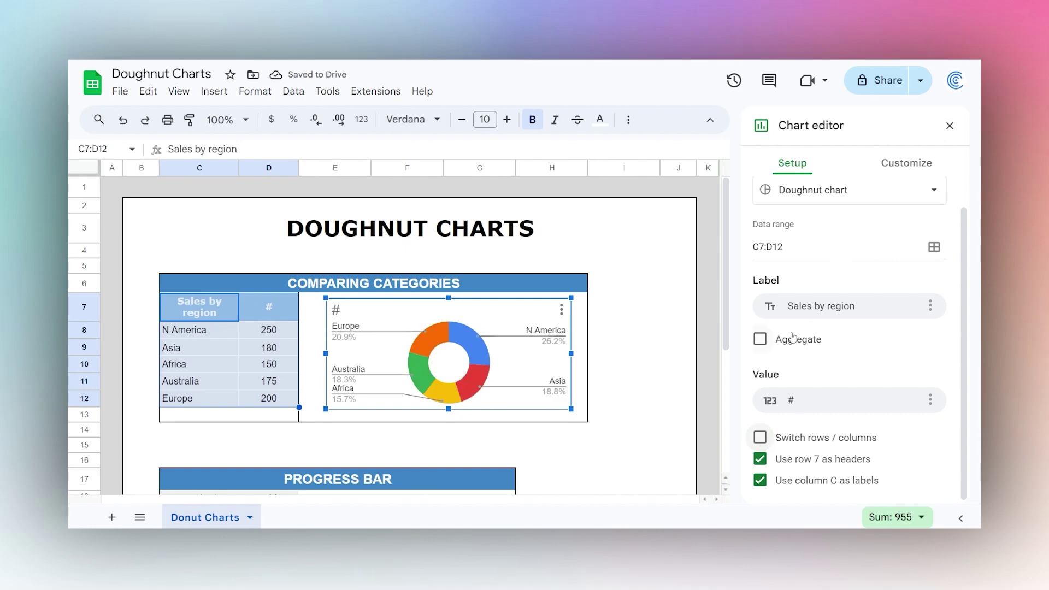
# In Chart style, remove the chart's background colour and set its border colour to None
pyautogui.click(907, 163)
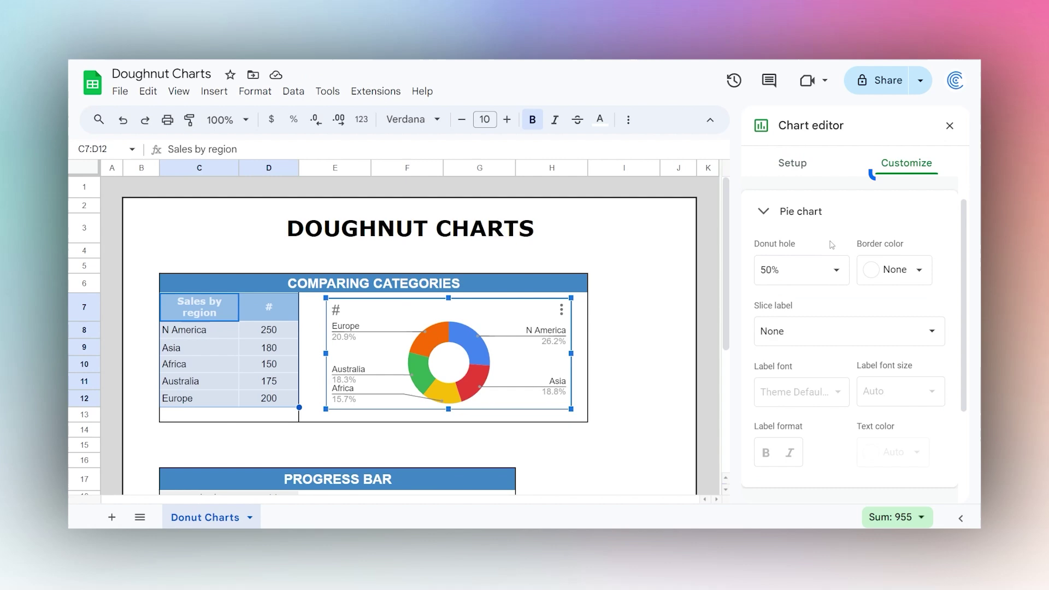
pyautogui.scroll(2, 803, 240)
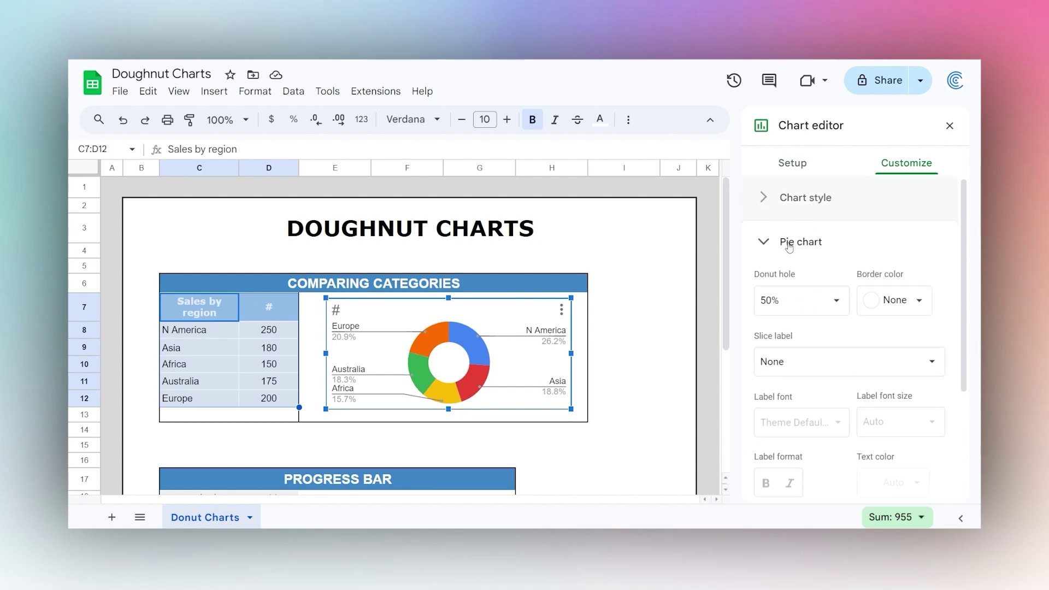
pyautogui.click(789, 241)
pyautogui.click(792, 205)
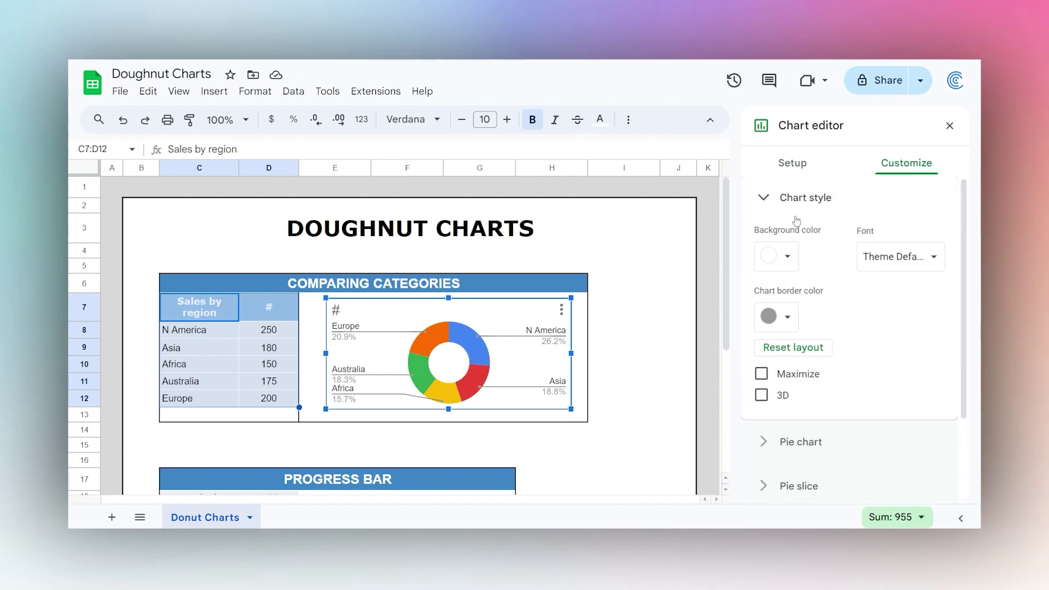
pyautogui.click(775, 261)
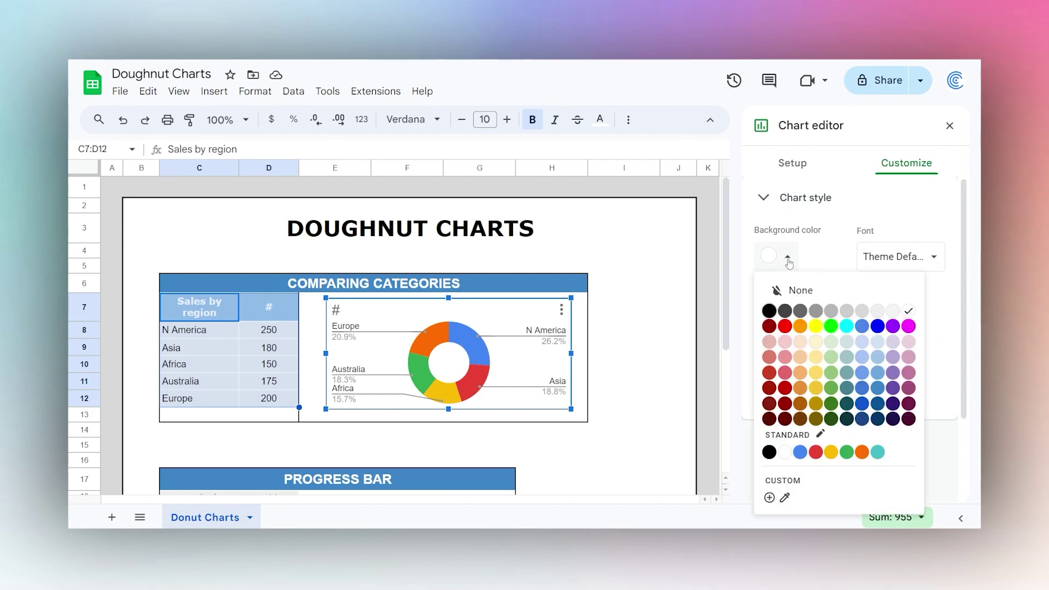
pyautogui.click(791, 291)
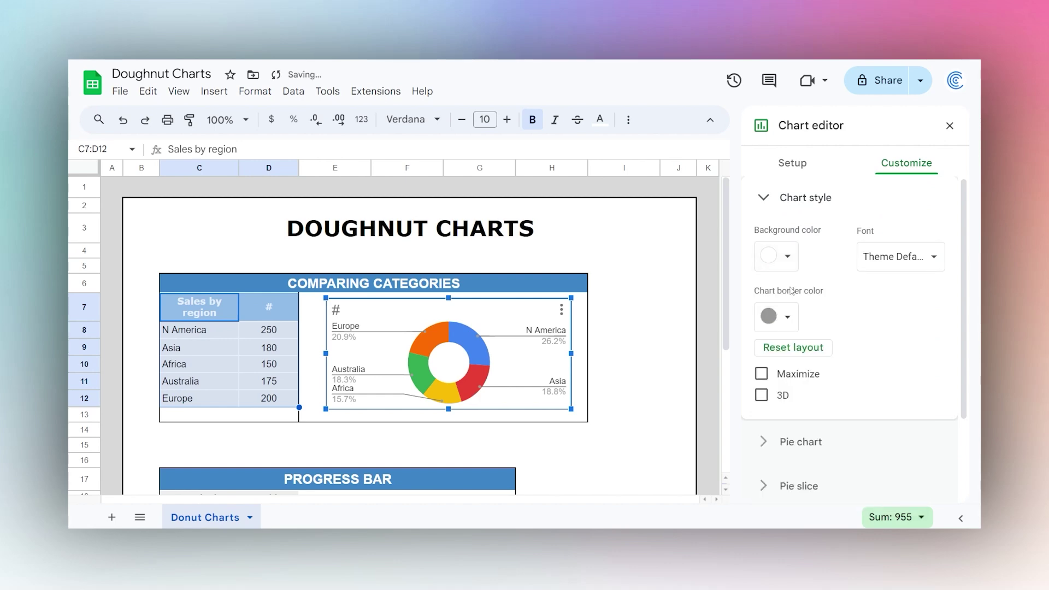
pyautogui.click(787, 317)
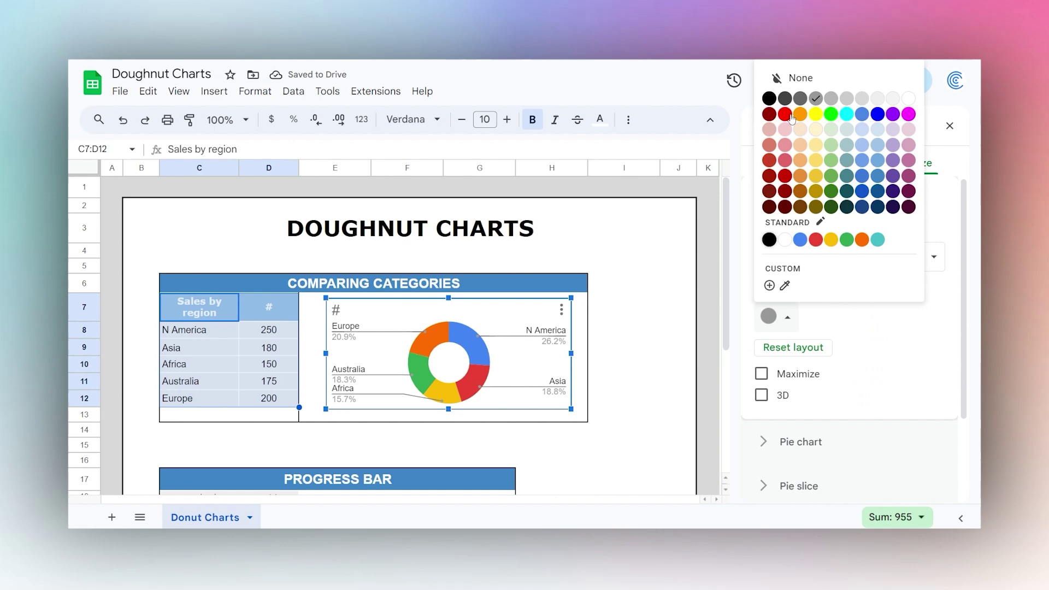
pyautogui.click(790, 79)
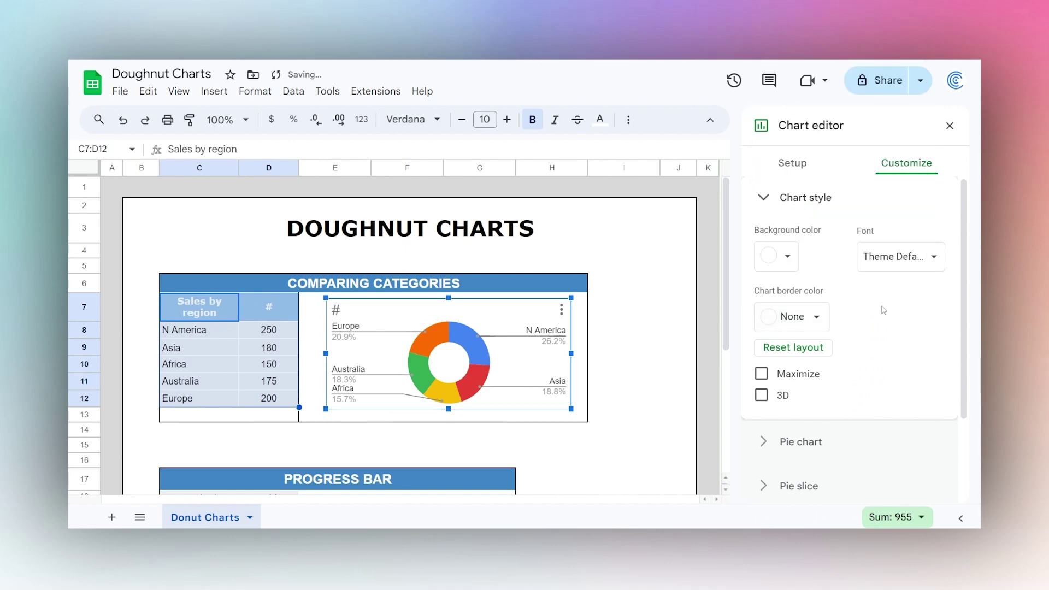
# Toggle Maximize and 3D on and back off, keeping the doughnut flat and unmaximized
pyautogui.scroll(-2, 874, 320)
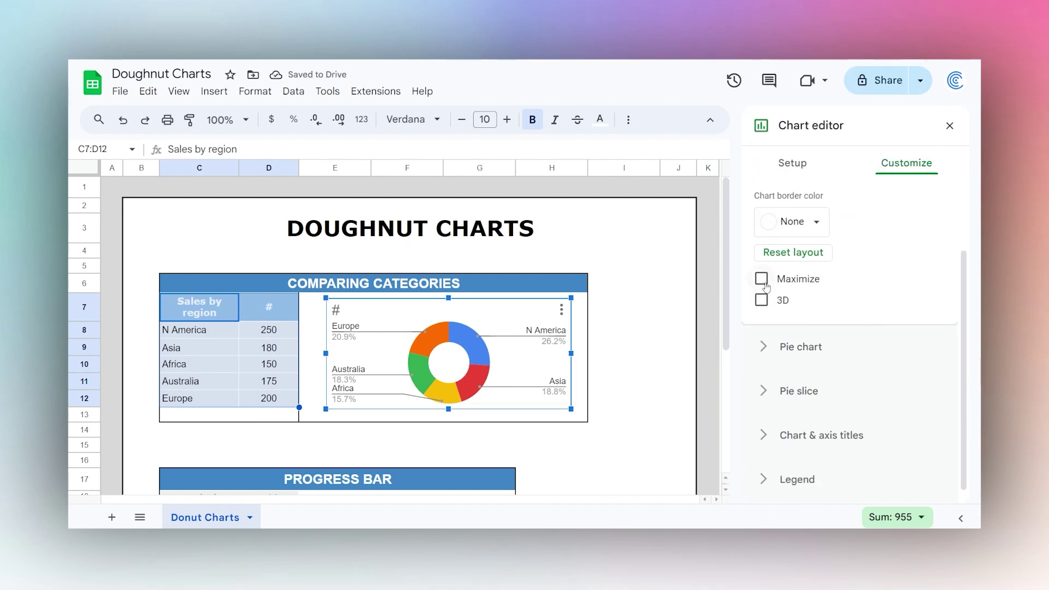
pyautogui.click(764, 282)
pyautogui.click(762, 280)
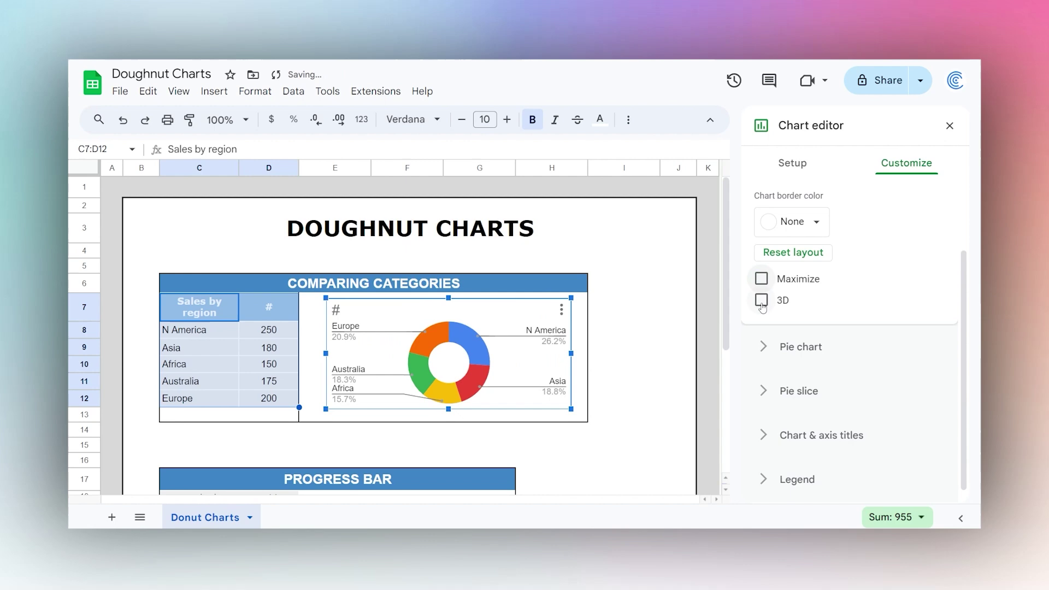
pyautogui.click(762, 302)
pyautogui.click(762, 302)
pyautogui.scroll(2, 826, 302)
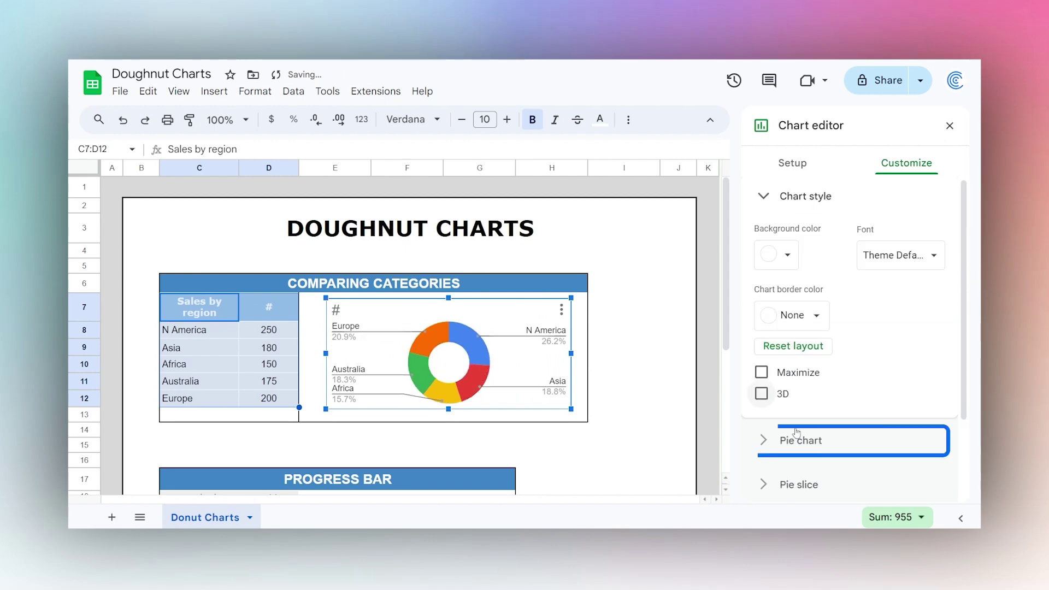
# Label each slice with its sales value at font size 10, after trying region names and percentages
pyautogui.click(760, 437)
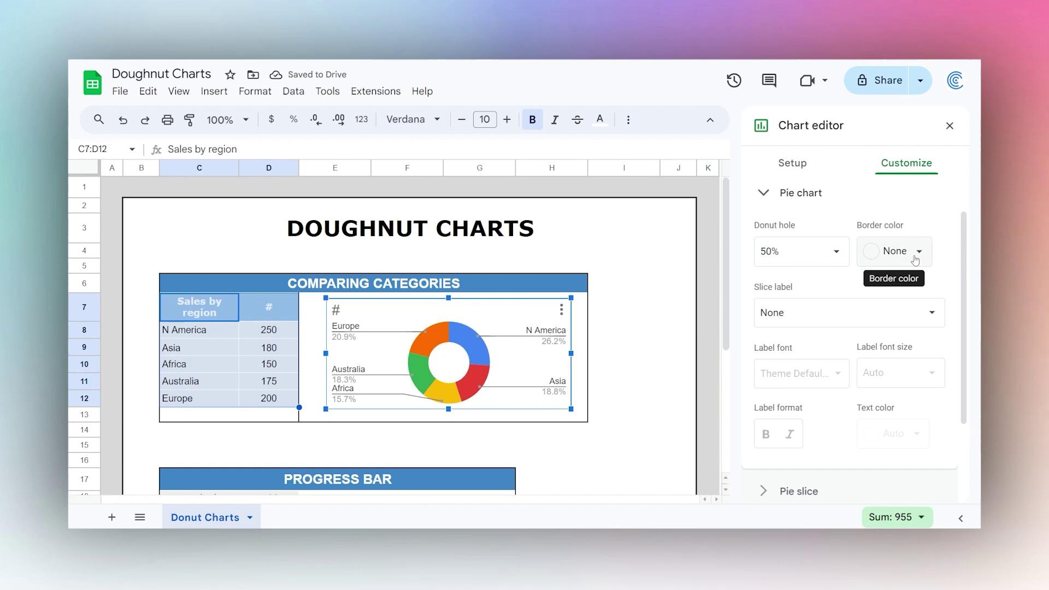
pyautogui.click(808, 320)
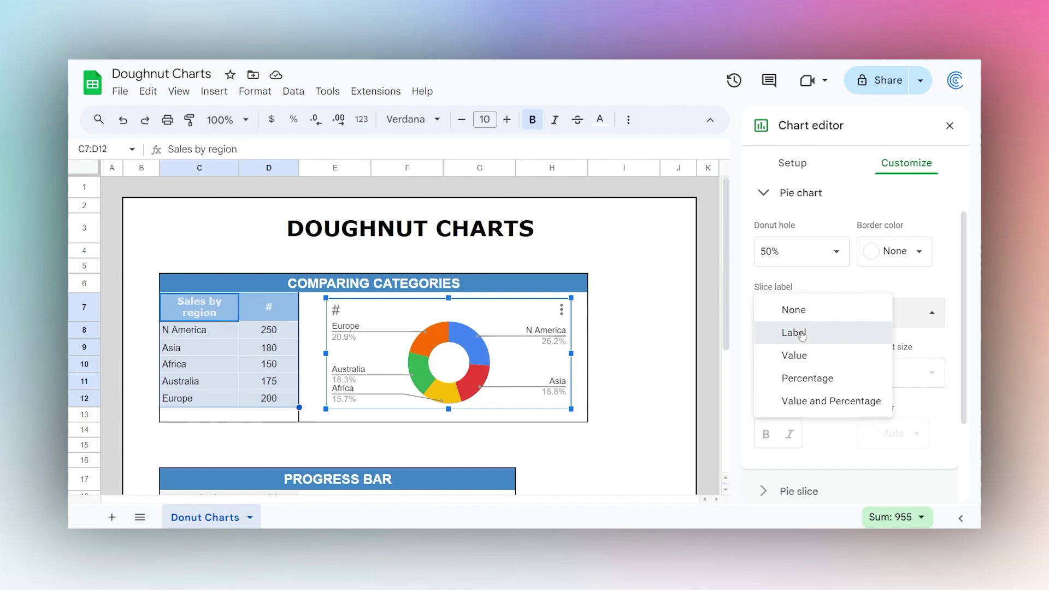
pyautogui.click(803, 333)
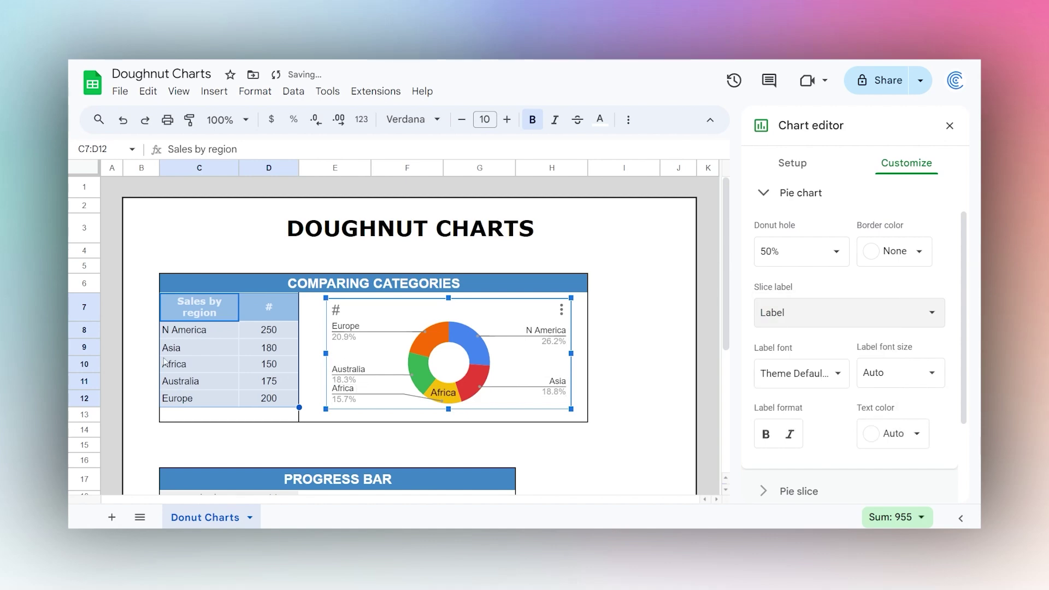
pyautogui.click(764, 321)
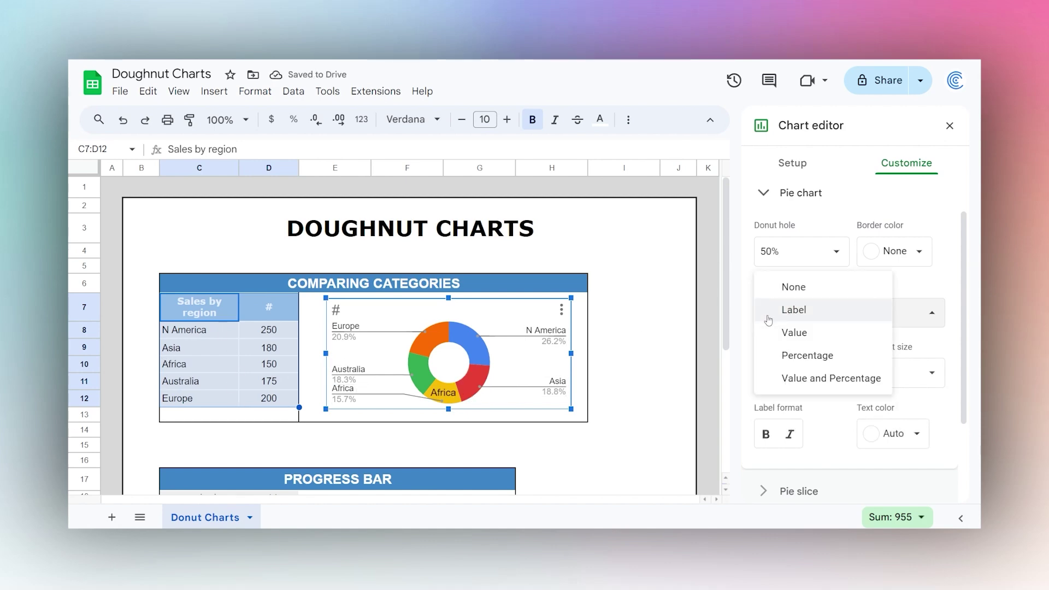
pyautogui.click(793, 333)
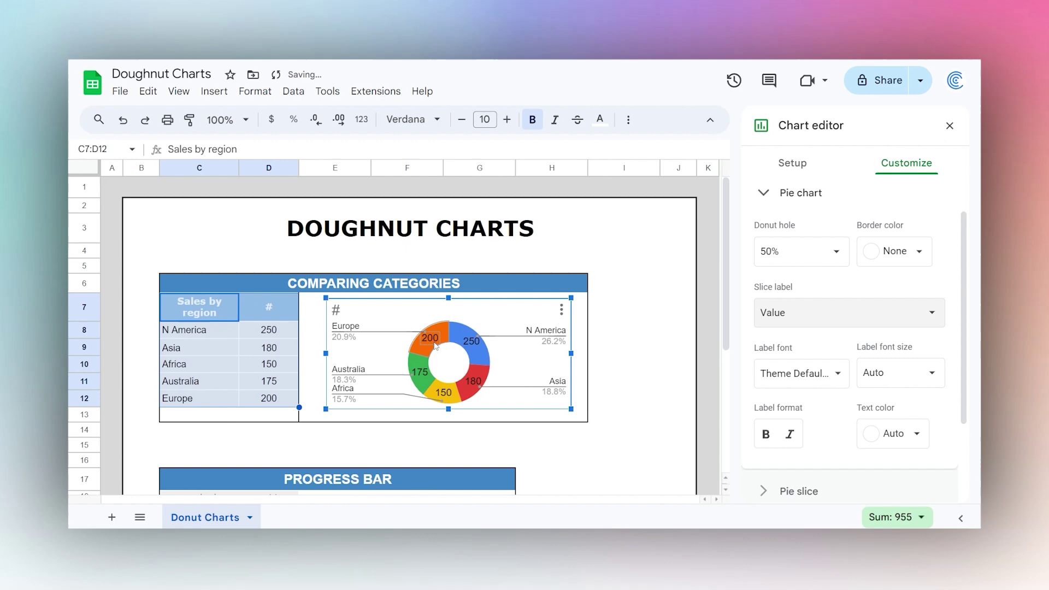
pyautogui.click(836, 318)
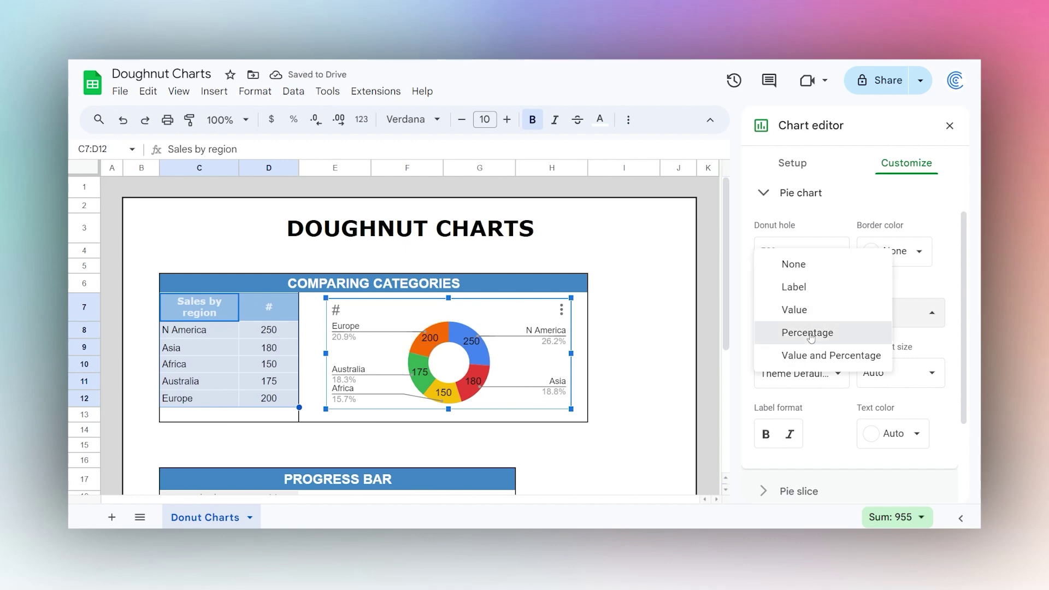
pyautogui.click(812, 335)
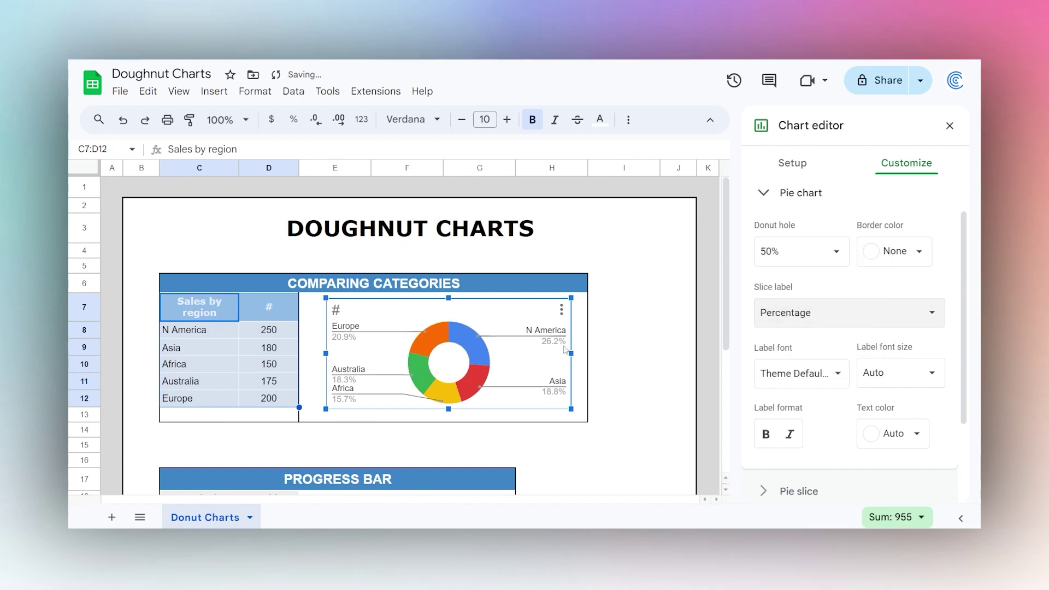
pyautogui.click(904, 376)
pyautogui.click(890, 160)
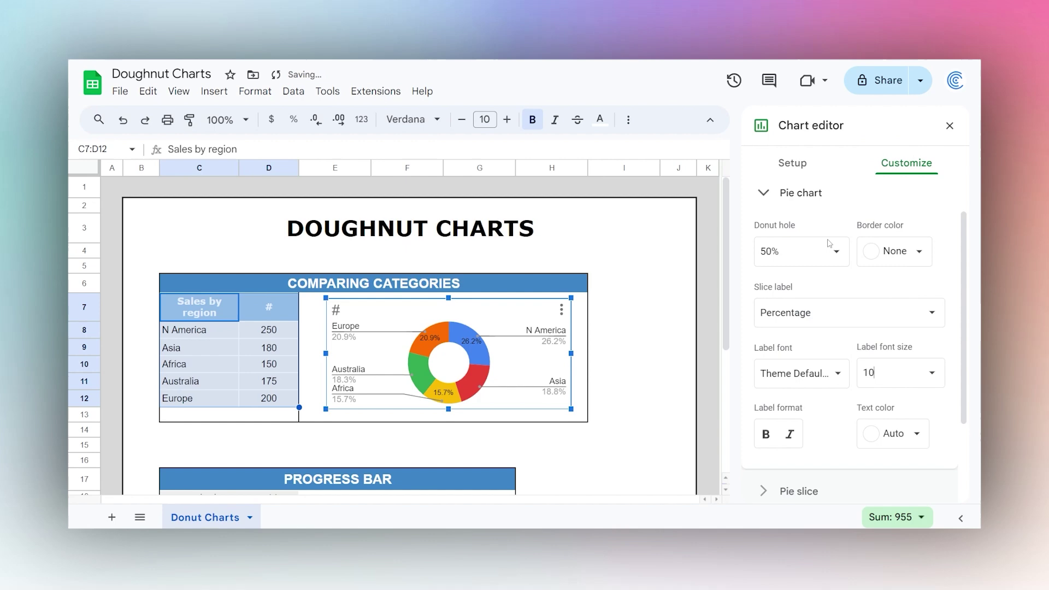
pyautogui.click(827, 314)
pyautogui.click(789, 283)
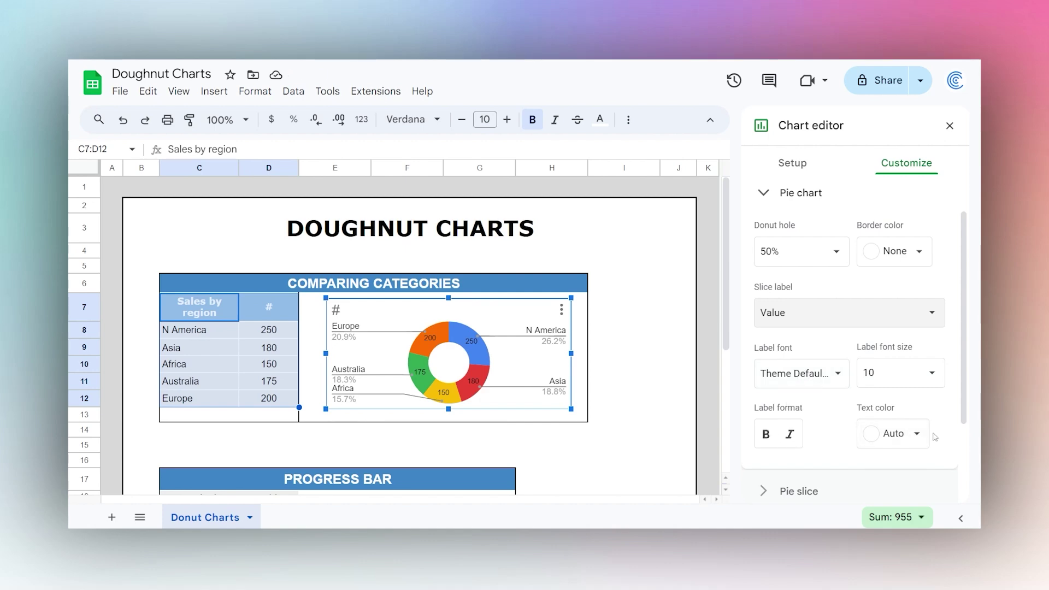
# Pull the N America slice 25% from center, then return it to 0%
pyautogui.click(799, 194)
pyautogui.click(801, 287)
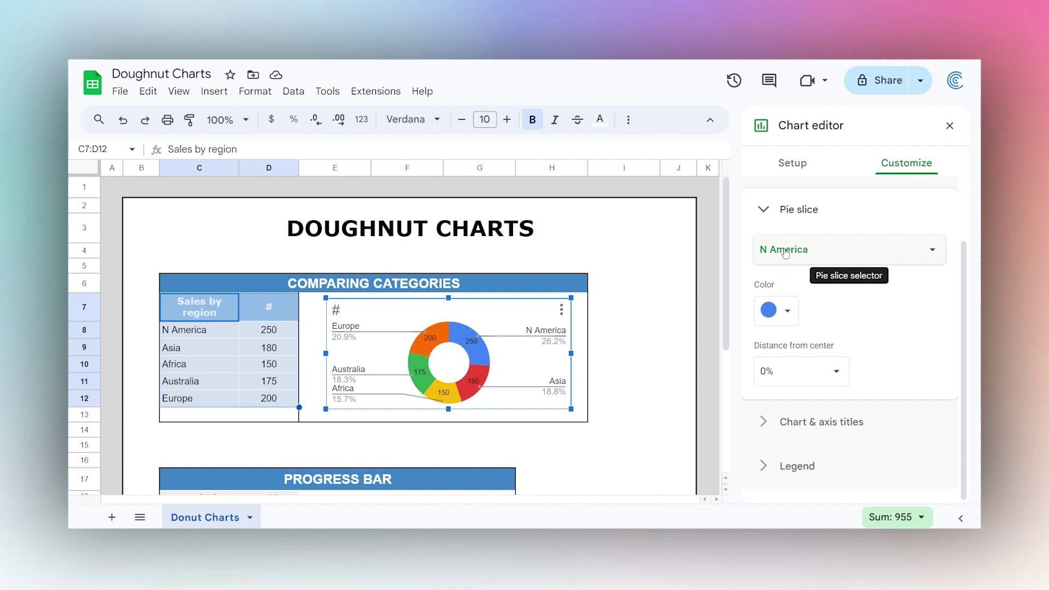
pyautogui.click(785, 251)
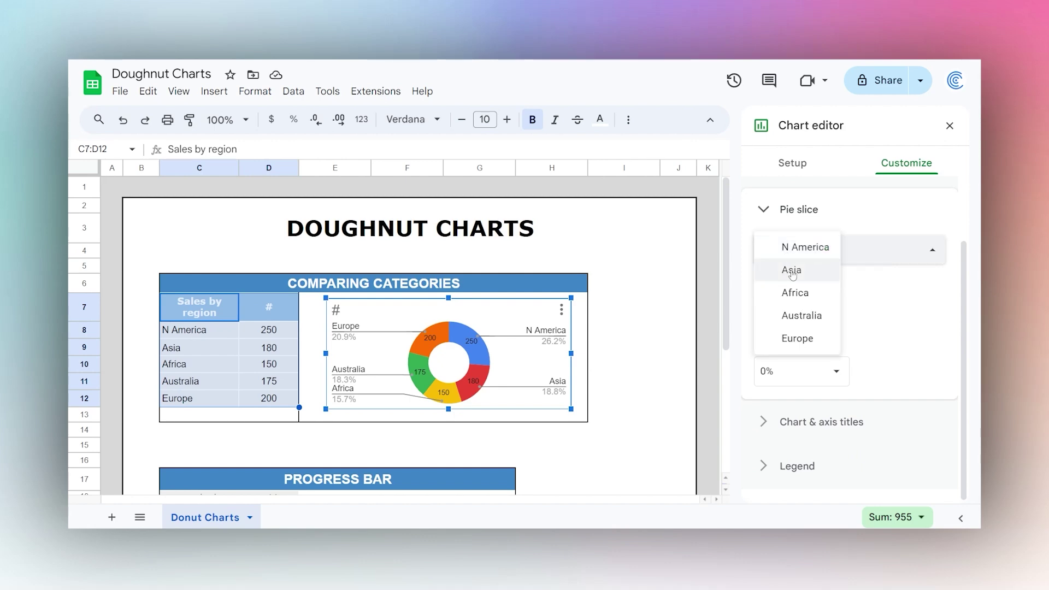
pyautogui.click(897, 316)
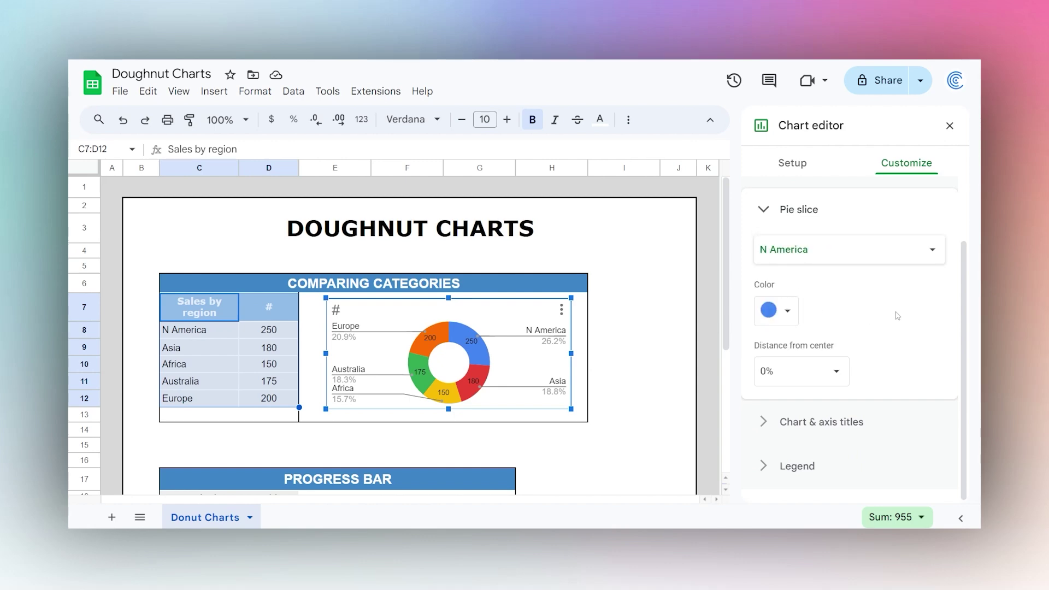
pyautogui.click(814, 371)
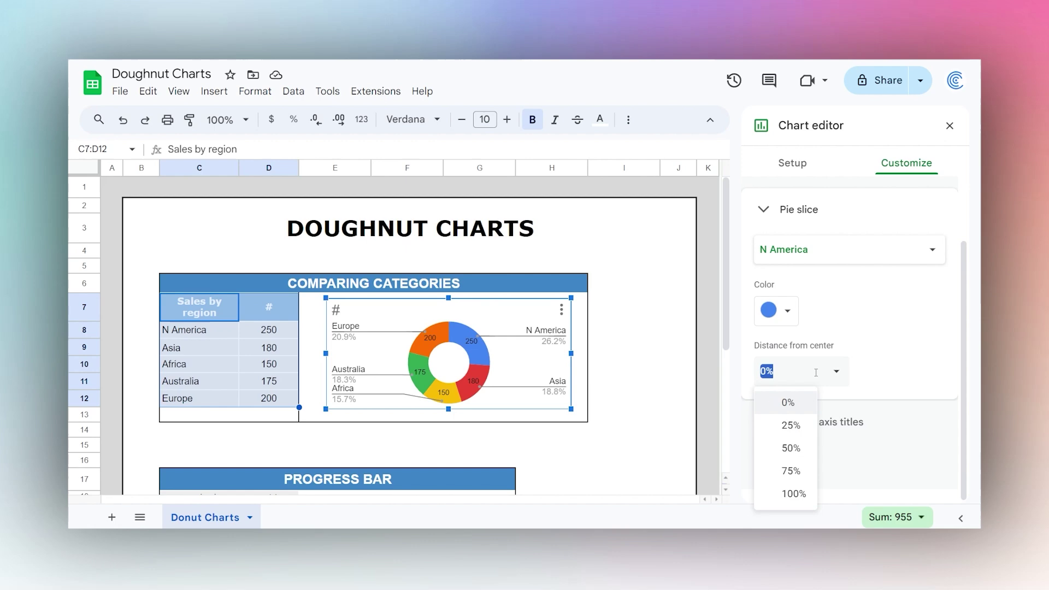
pyautogui.click(790, 425)
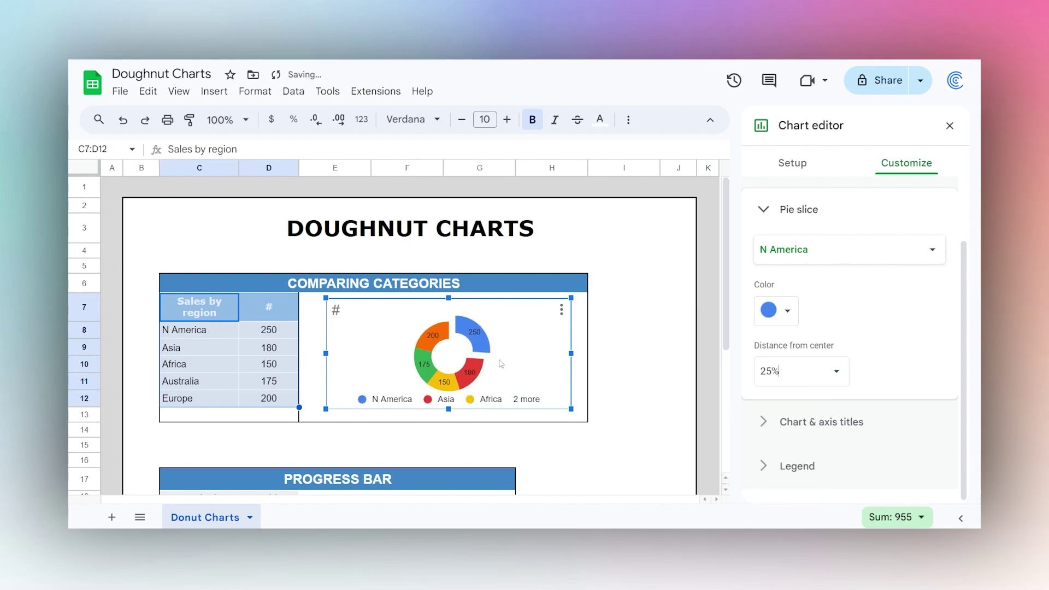
pyautogui.click(830, 375)
pyautogui.click(789, 404)
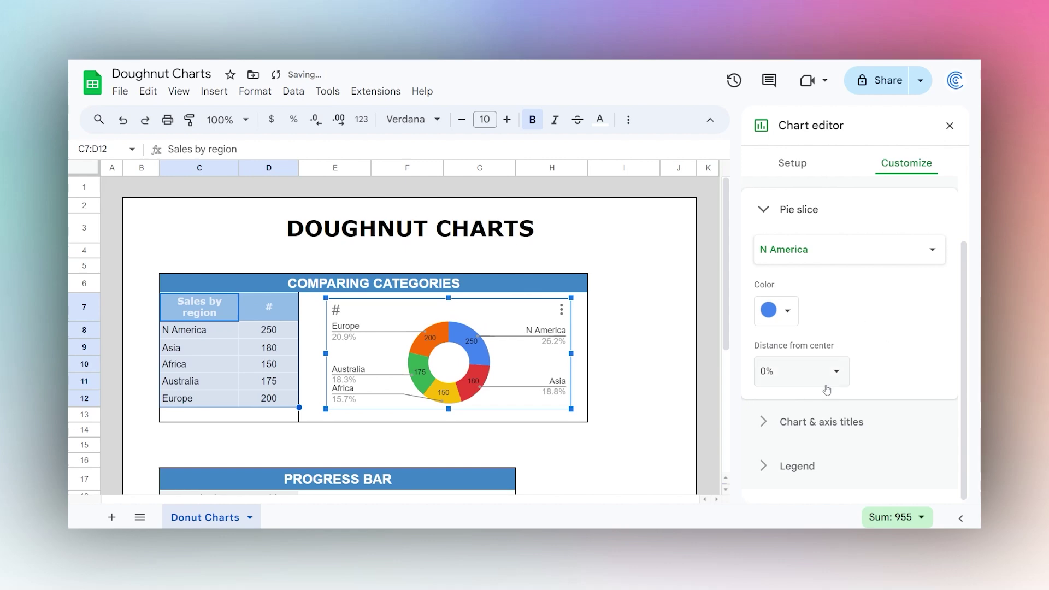
# Title the chart 'REGIONAL SALES' in bold black, then clear the title field
pyautogui.click(819, 426)
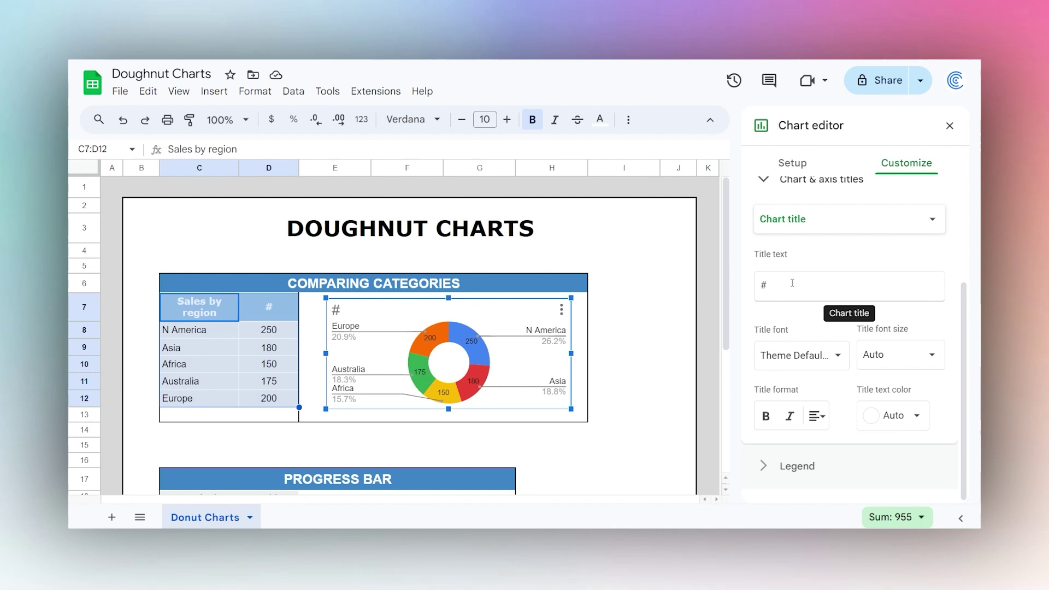
pyautogui.moveTo(792, 283); pyautogui.dragTo(750, 284)
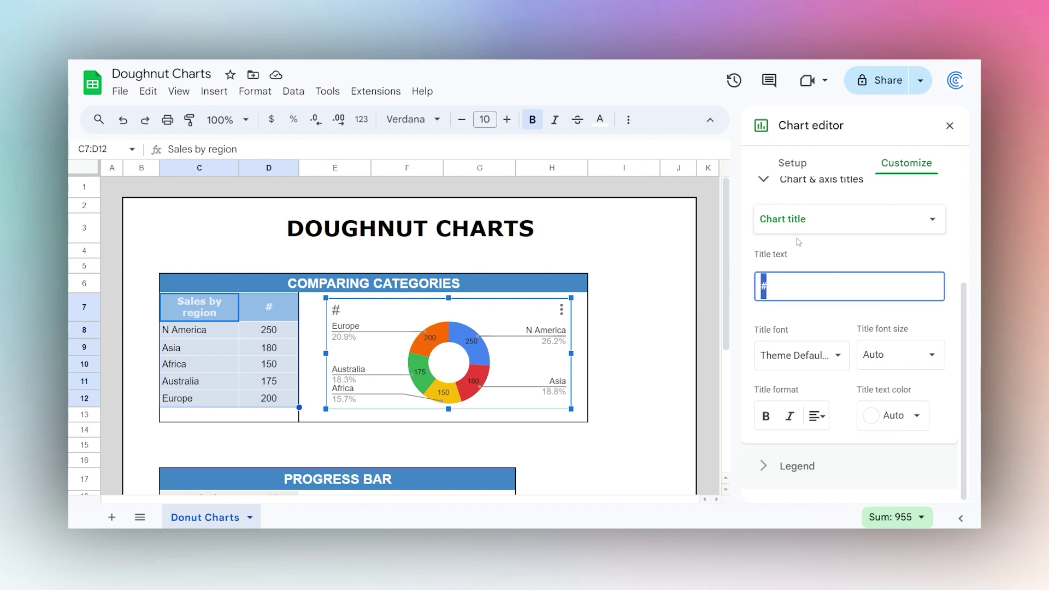
pyautogui.write('REGIONAL SALES')
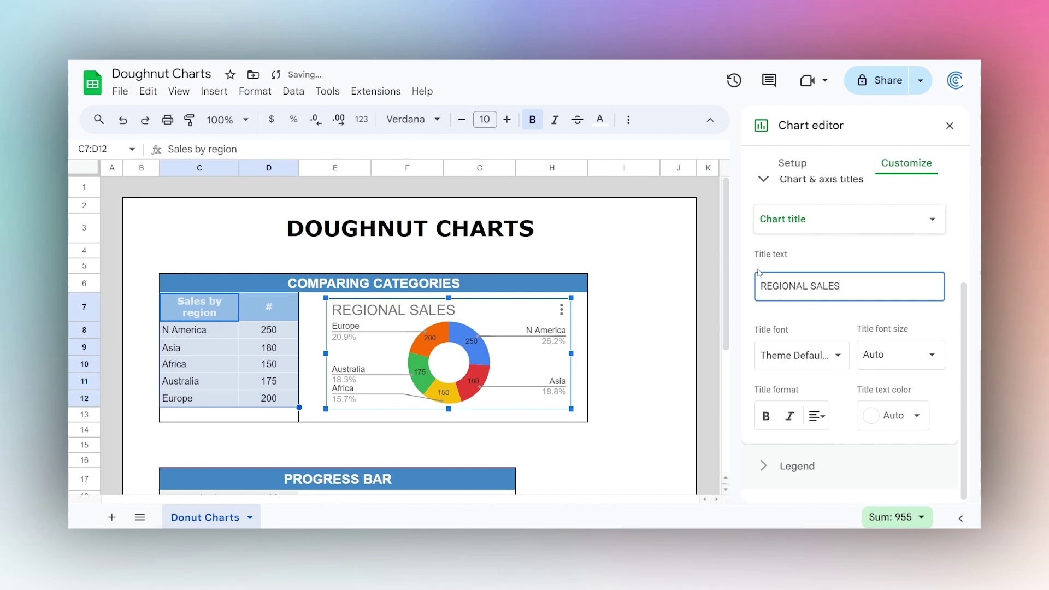
pyautogui.click(766, 417)
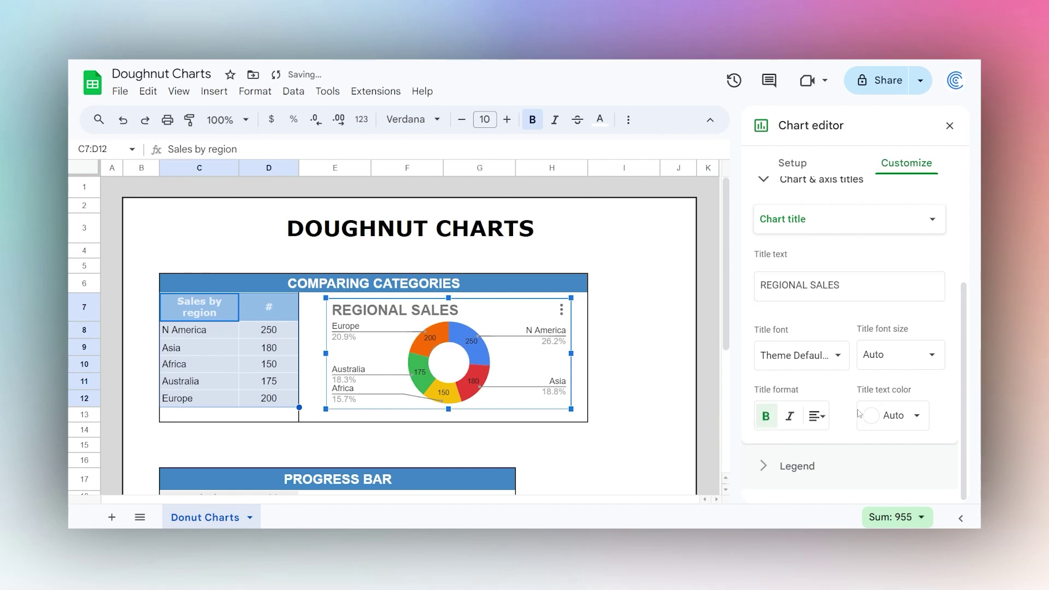
pyautogui.click(880, 416)
pyautogui.click(791, 199)
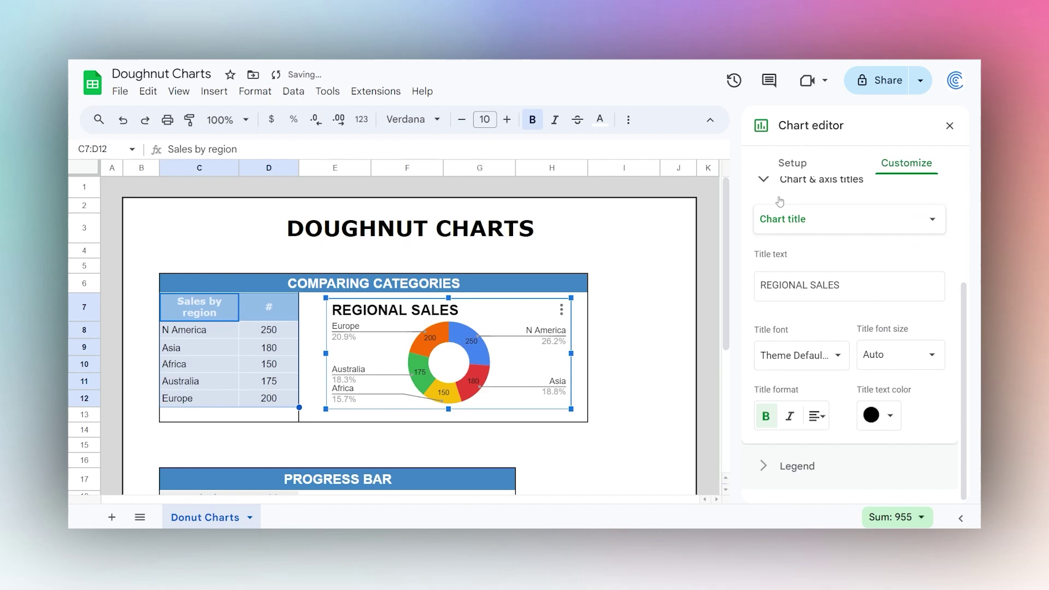
pyautogui.tripleClick(790, 281)
pyautogui.press('BackSpace')
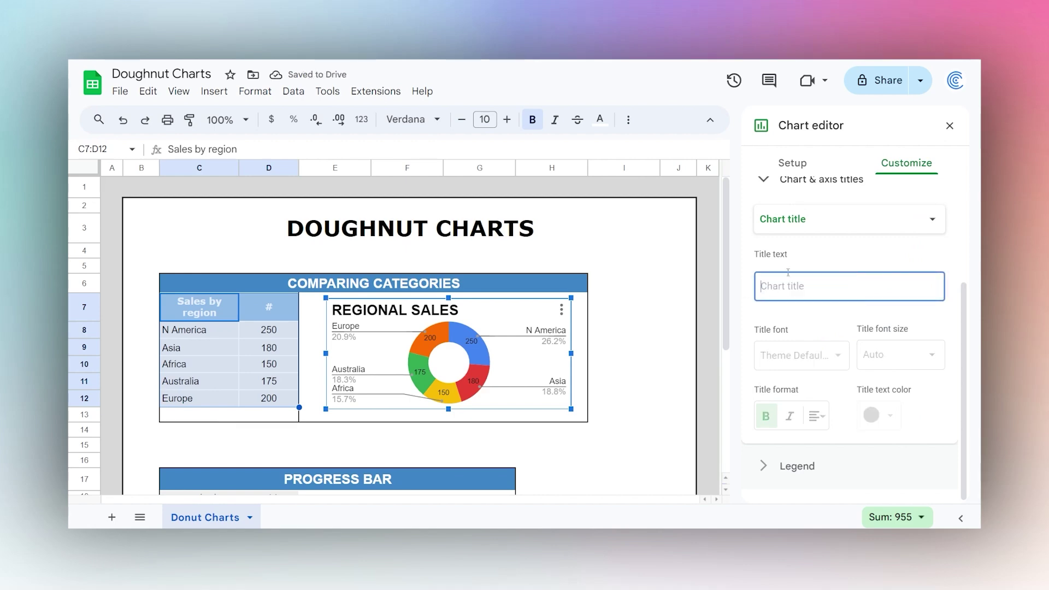
# Set the legend position to Labeled after trying Top and Bottom
pyautogui.scroll(2, 855, 256)
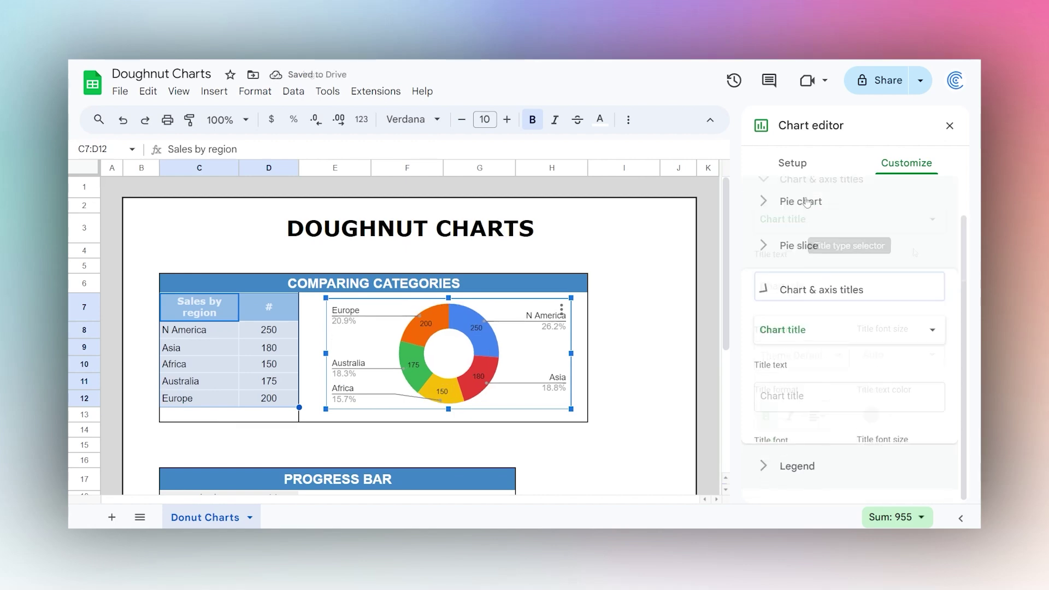
pyautogui.click(798, 375)
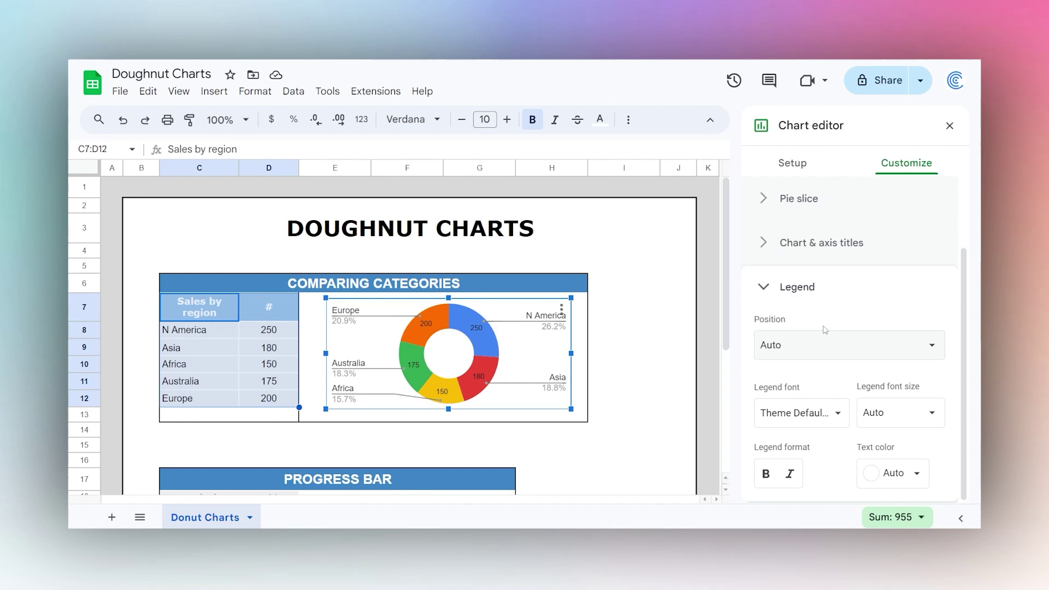
pyautogui.click(789, 346)
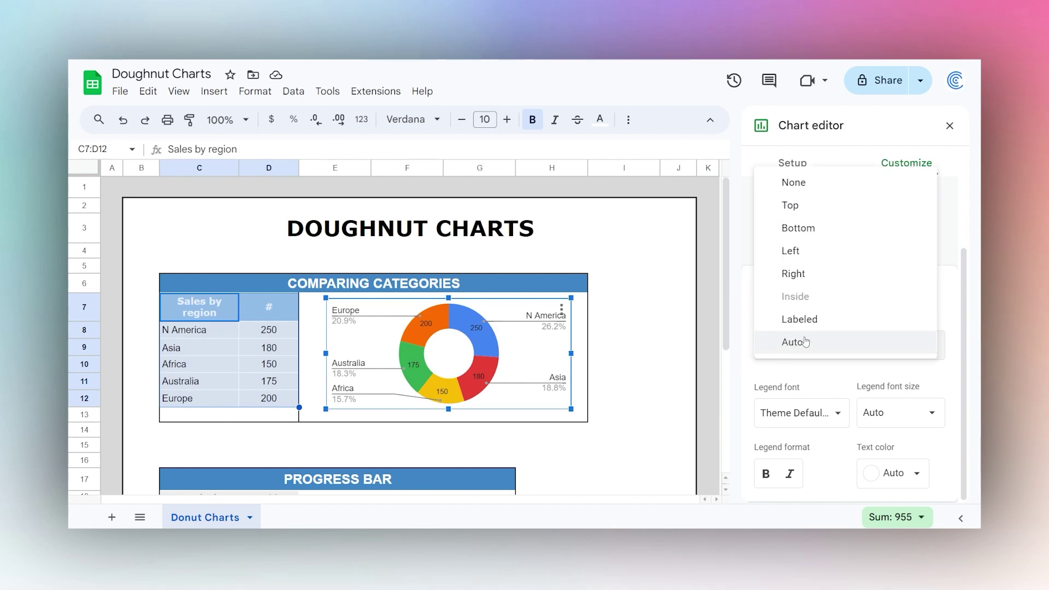
pyautogui.click(807, 324)
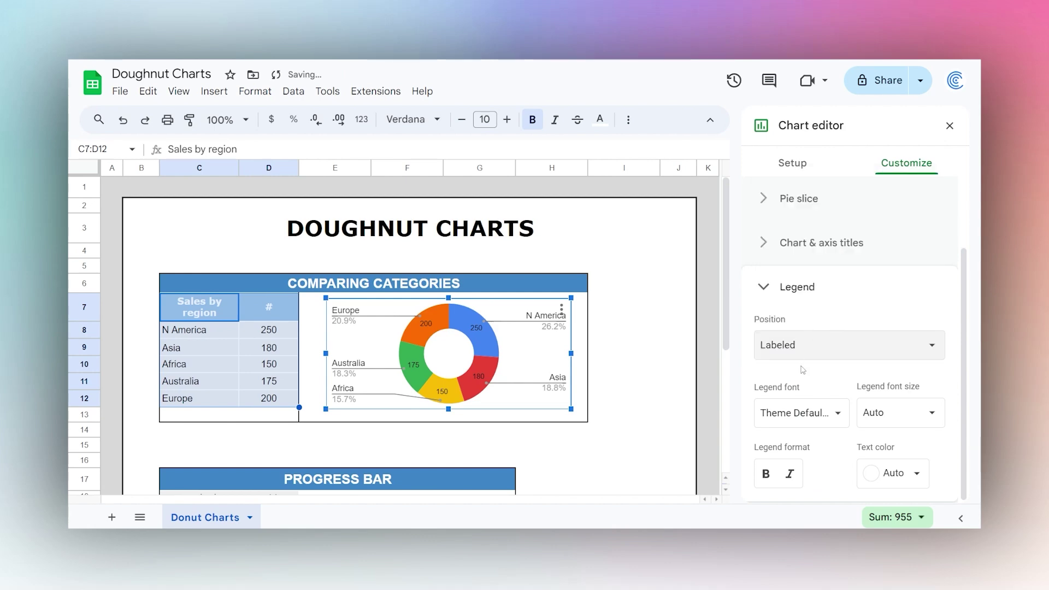
pyautogui.click(797, 347)
pyautogui.click(800, 239)
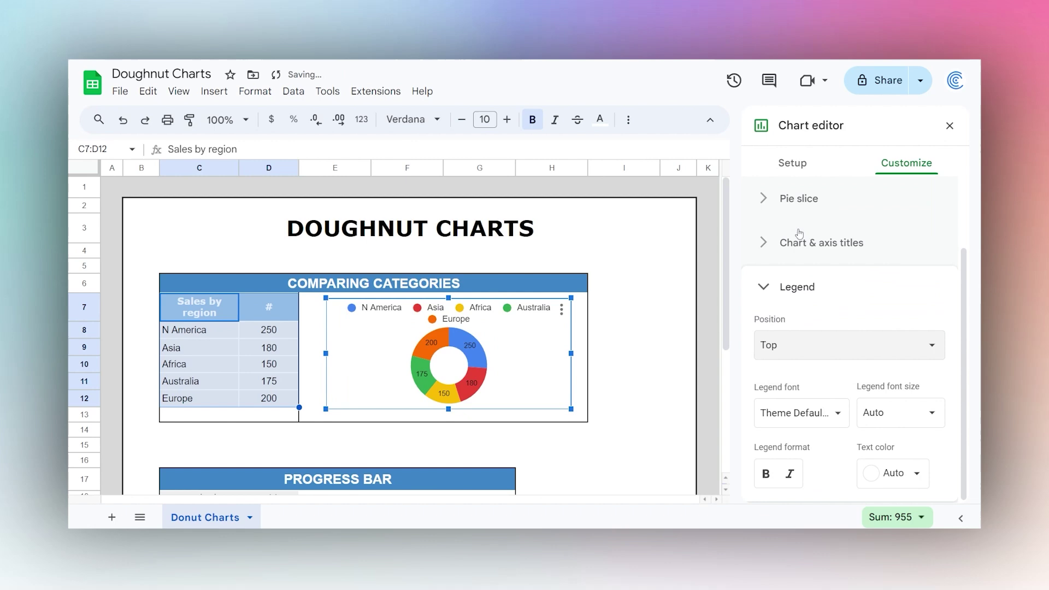
pyautogui.click(803, 352)
pyautogui.click(805, 365)
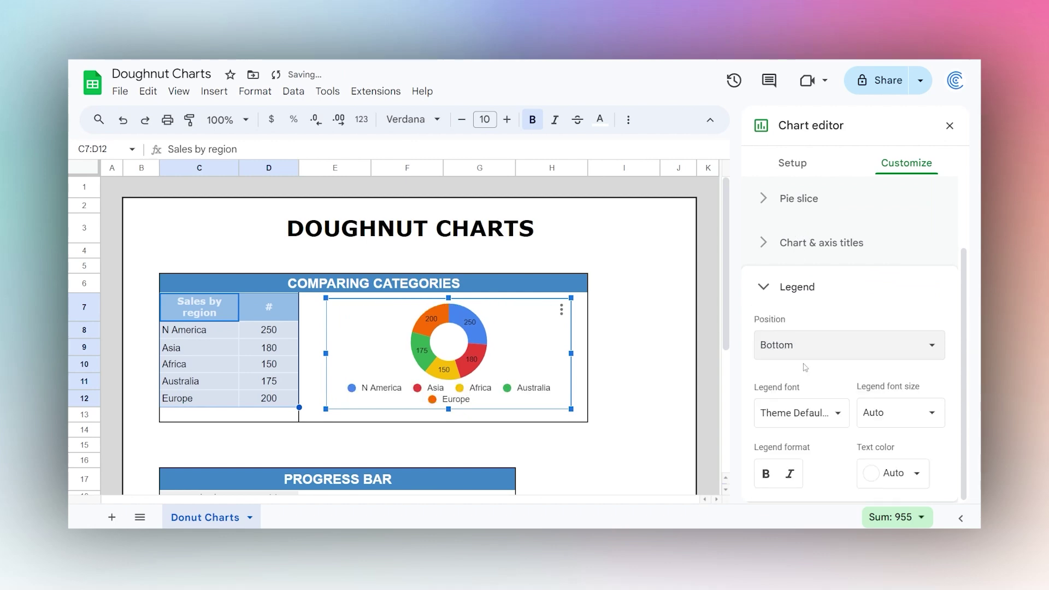
pyautogui.click(804, 346)
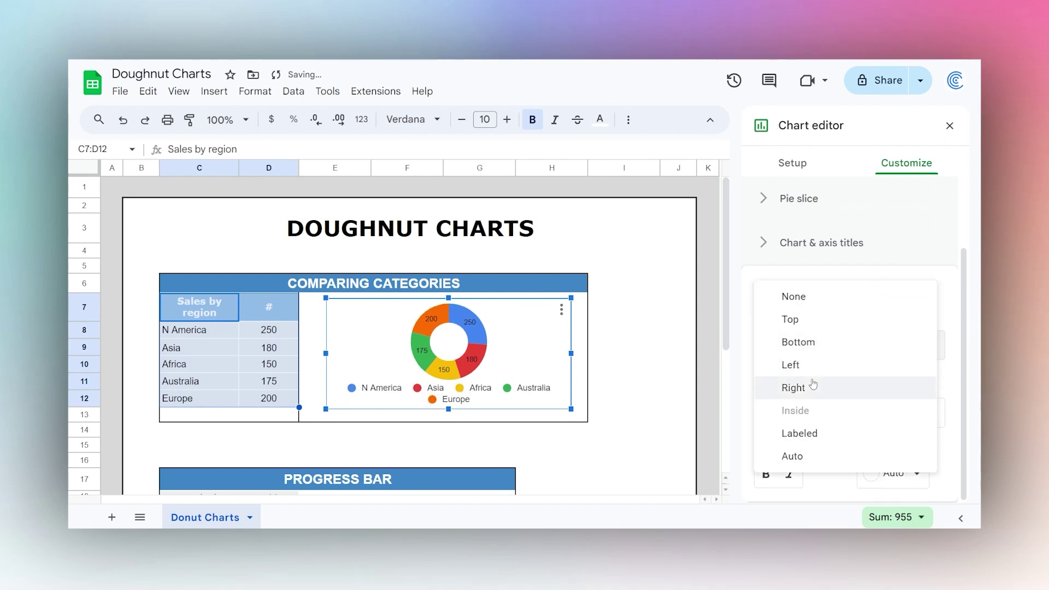
pyautogui.click(814, 442)
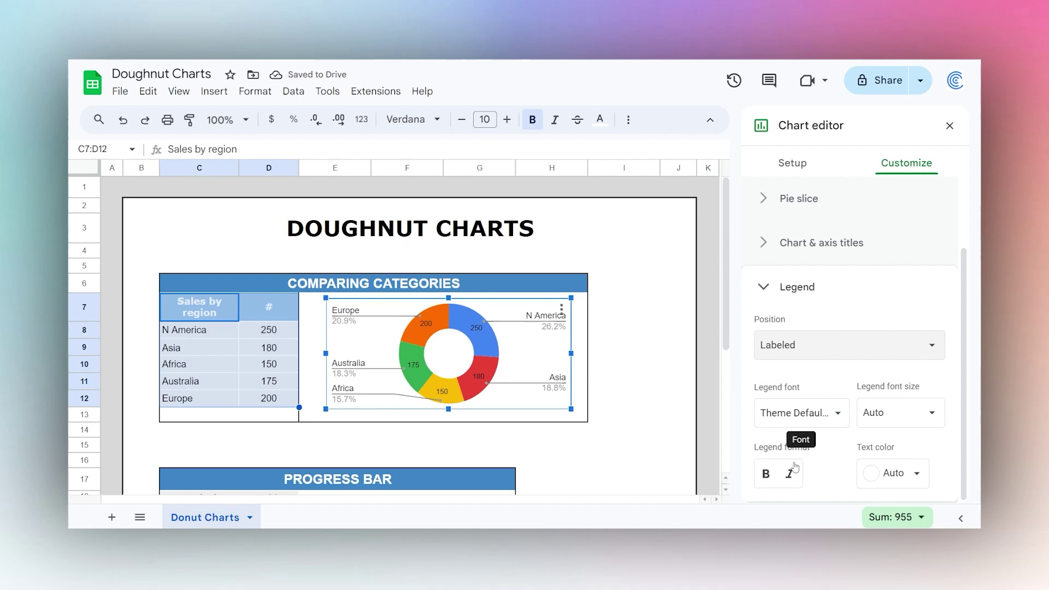
pyautogui.click(797, 287)
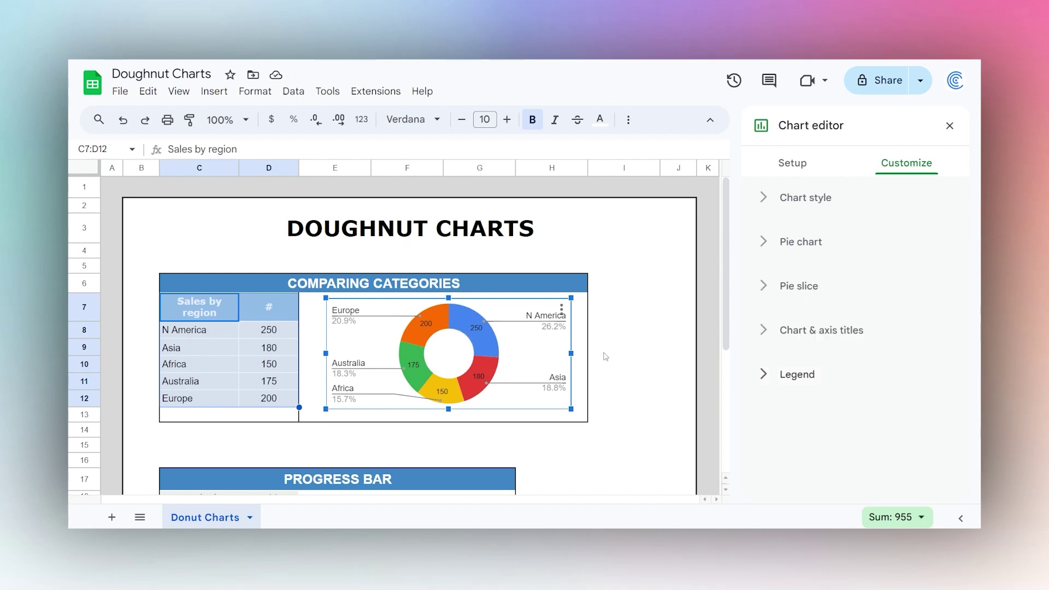
# Make the chart background transparent and move the chart out of the way
pyautogui.click(816, 200)
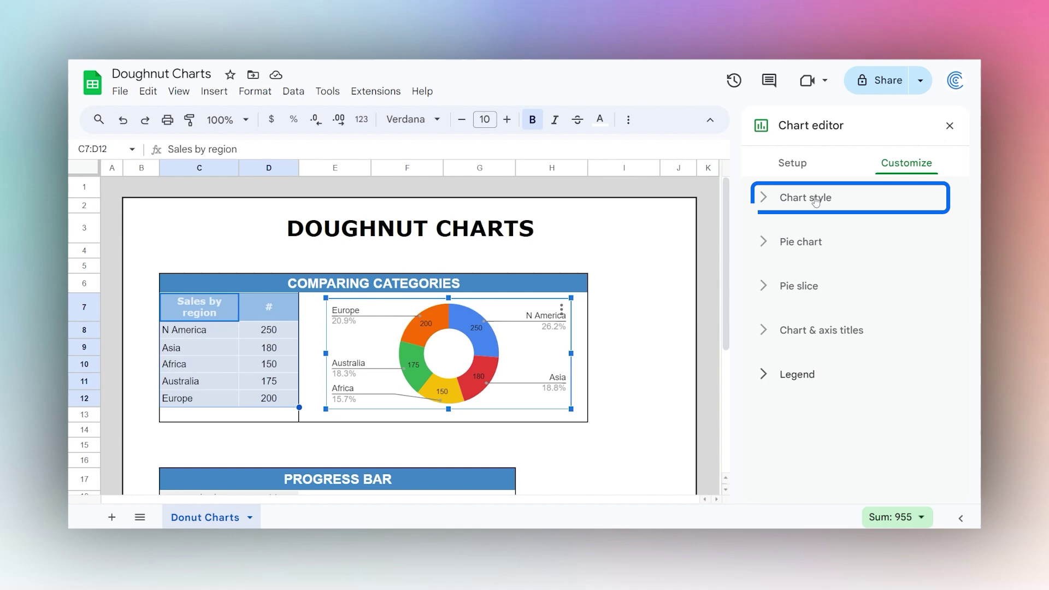
pyautogui.click(787, 256)
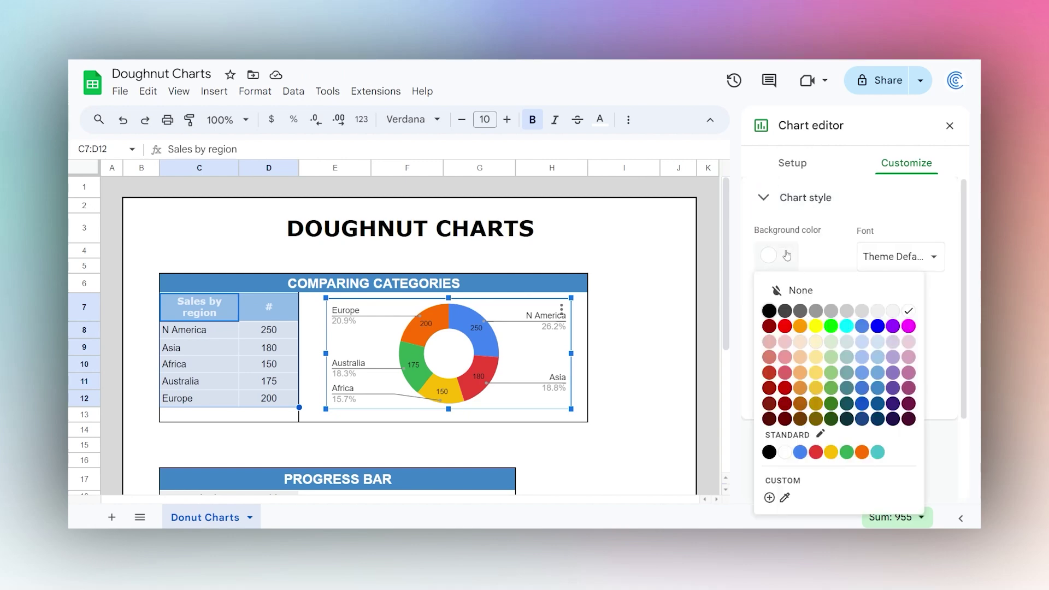
pyautogui.click(791, 297)
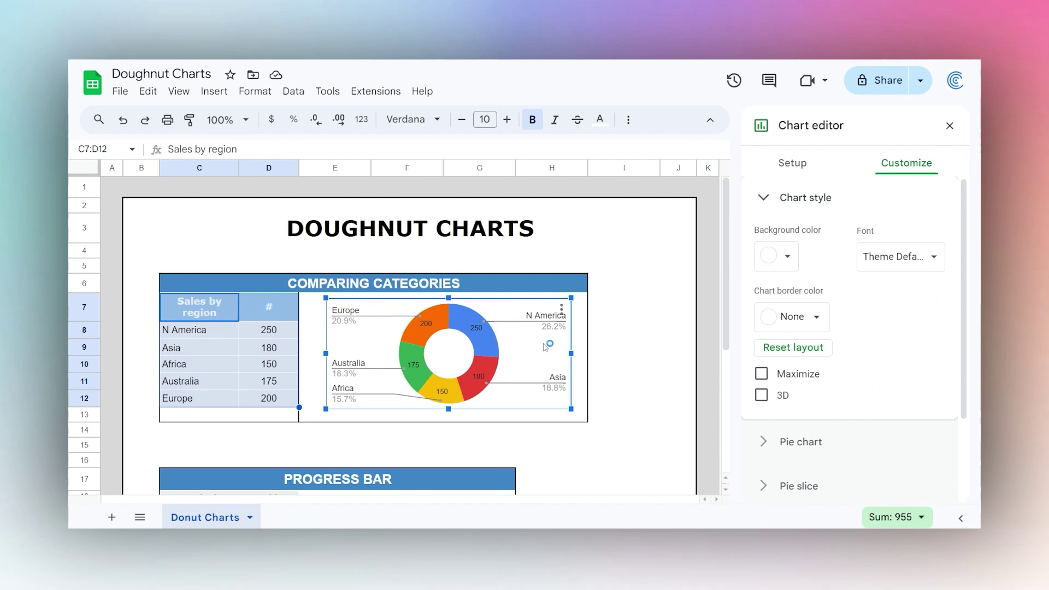
pyautogui.moveTo(526, 348); pyautogui.dragTo(556, 440)
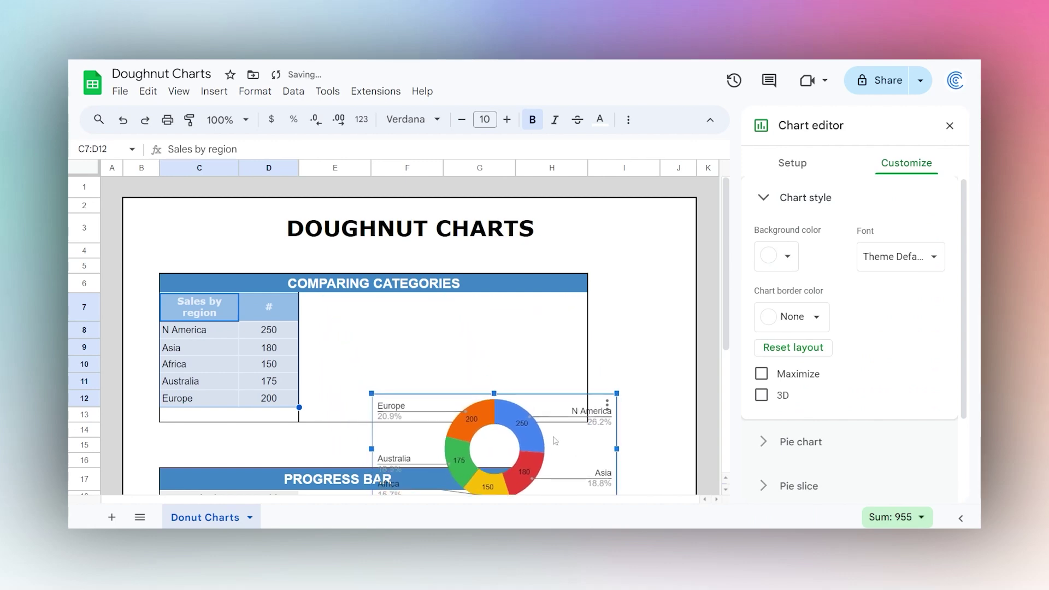
pyautogui.click(454, 337)
# Merge F8:G9, enter 'Region' and centre it horizontally
pyautogui.click(437, 345)
pyautogui.moveTo(435, 334); pyautogui.dragTo(477, 350)
pyautogui.click(676, 121)
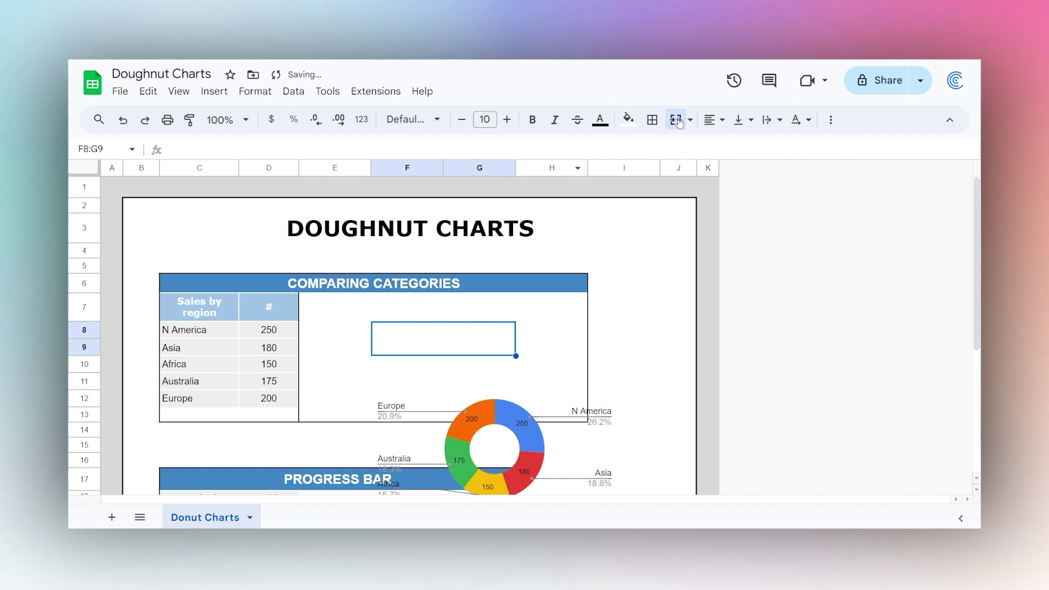
pyautogui.write('Region')
pyautogui.press('Return')
pyautogui.click(714, 119)
pyautogui.click(736, 146)
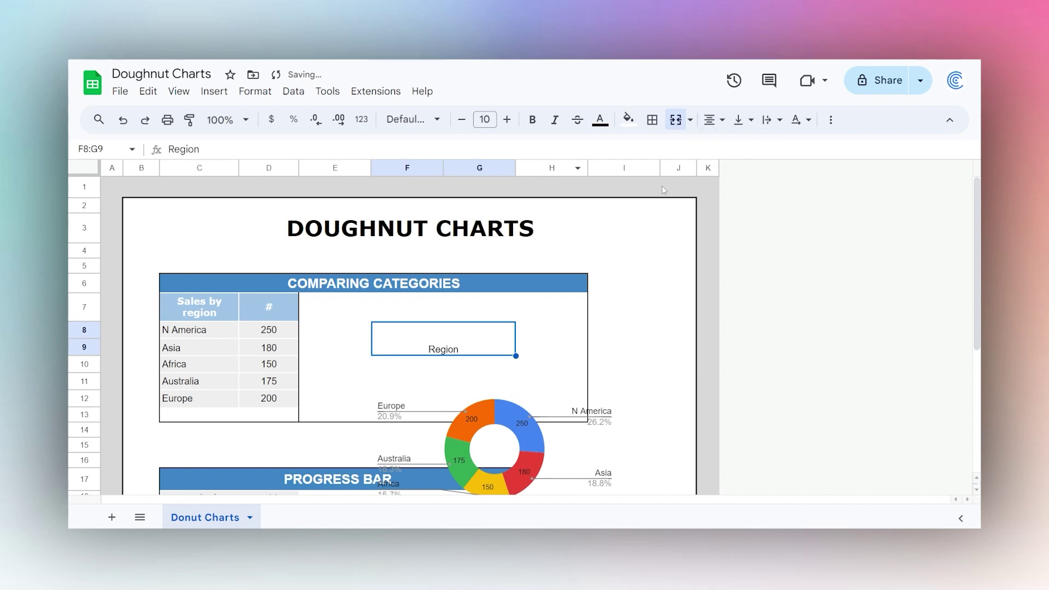
# Try the chart over the Region cell, then move it down to uncover the cell again
pyautogui.click(542, 421)
pyautogui.moveTo(542, 422); pyautogui.dragTo(520, 335)
pyautogui.click(618, 352)
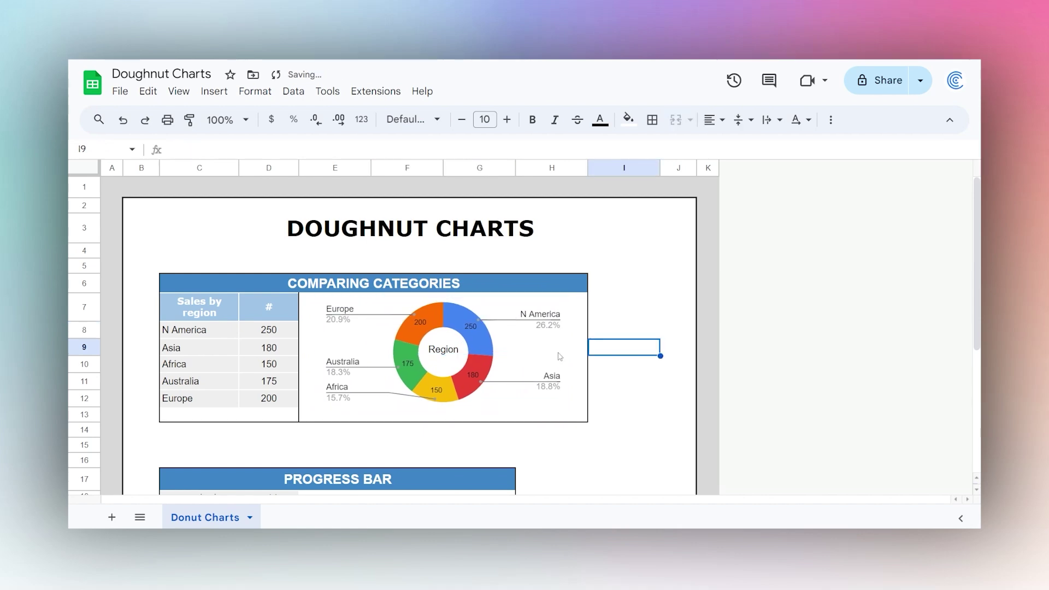
pyautogui.click(449, 355)
pyautogui.moveTo(449, 355); pyautogui.dragTo(456, 442)
# Make the Region text bold and larger, then place the doughnut so Region sits in its hole
pyautogui.click(471, 339)
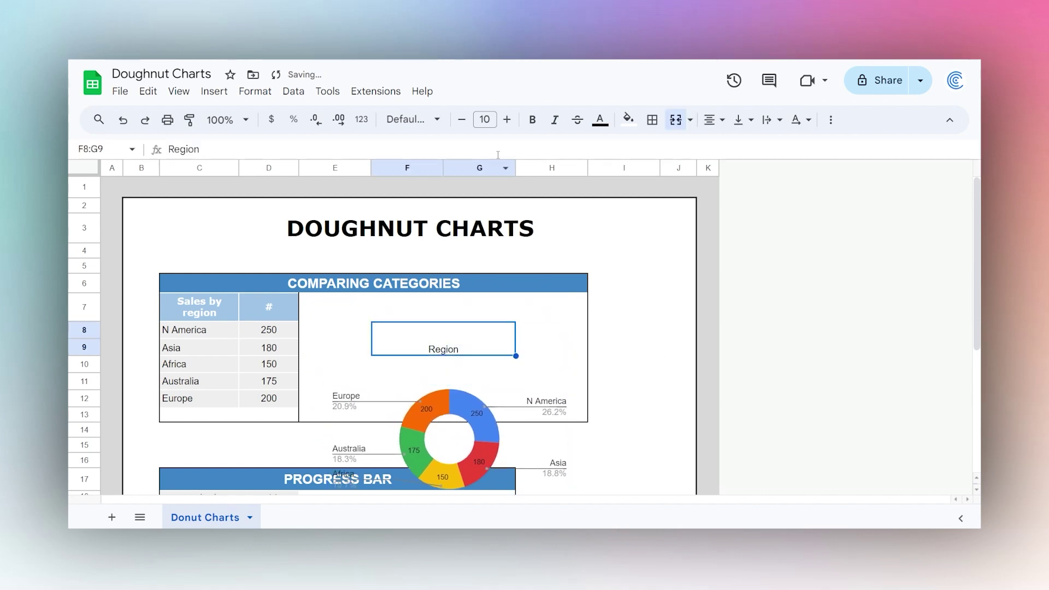
pyautogui.click(532, 120)
pyautogui.click(507, 119)
pyautogui.click(507, 120)
pyautogui.click(707, 331)
pyautogui.click(493, 437)
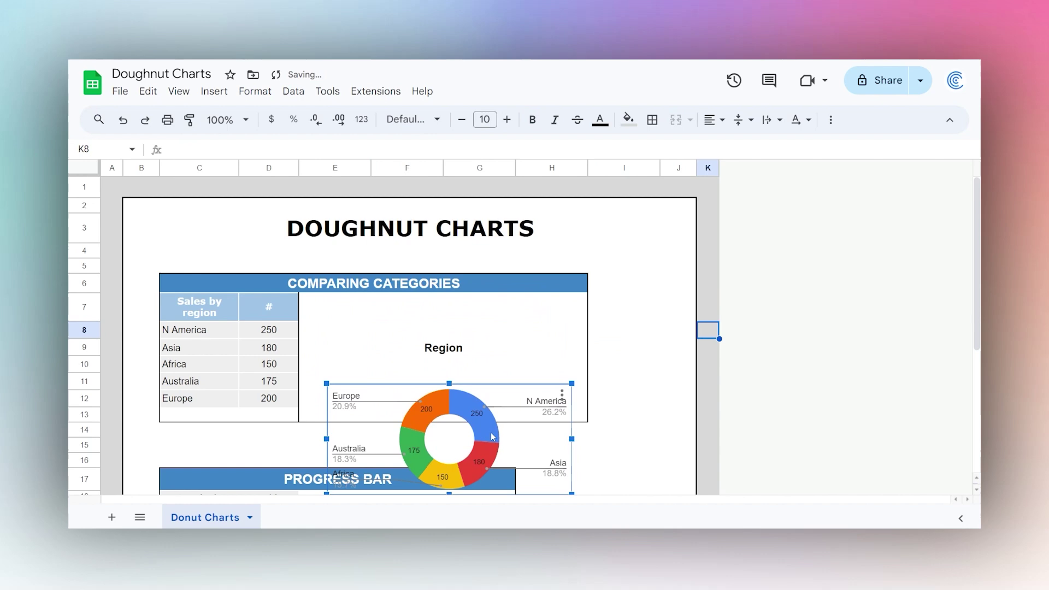
pyautogui.moveTo(493, 437); pyautogui.dragTo(487, 350)
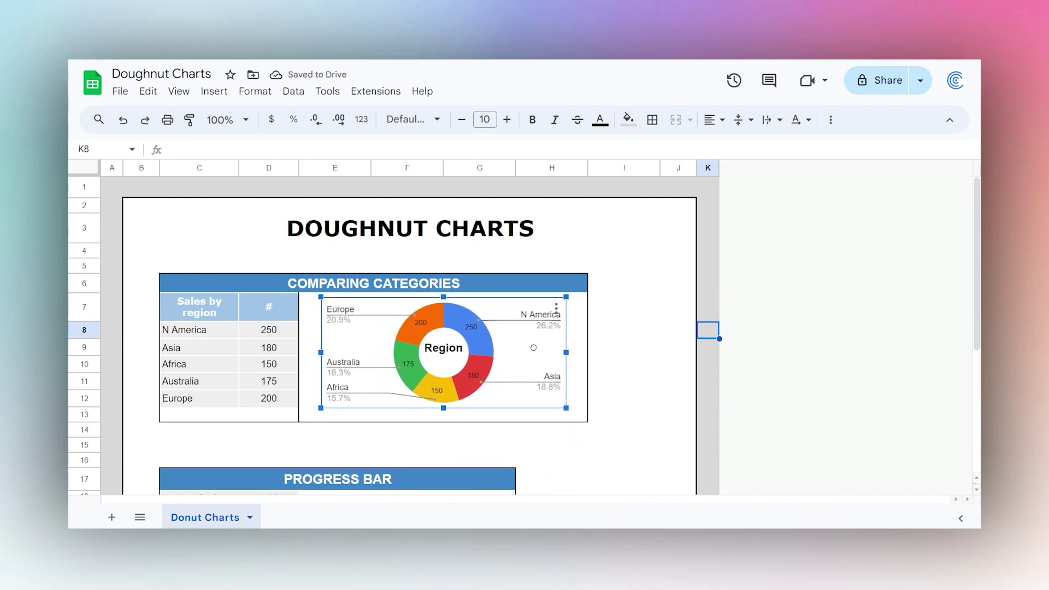
pyautogui.click(664, 362)
pyautogui.click(528, 372)
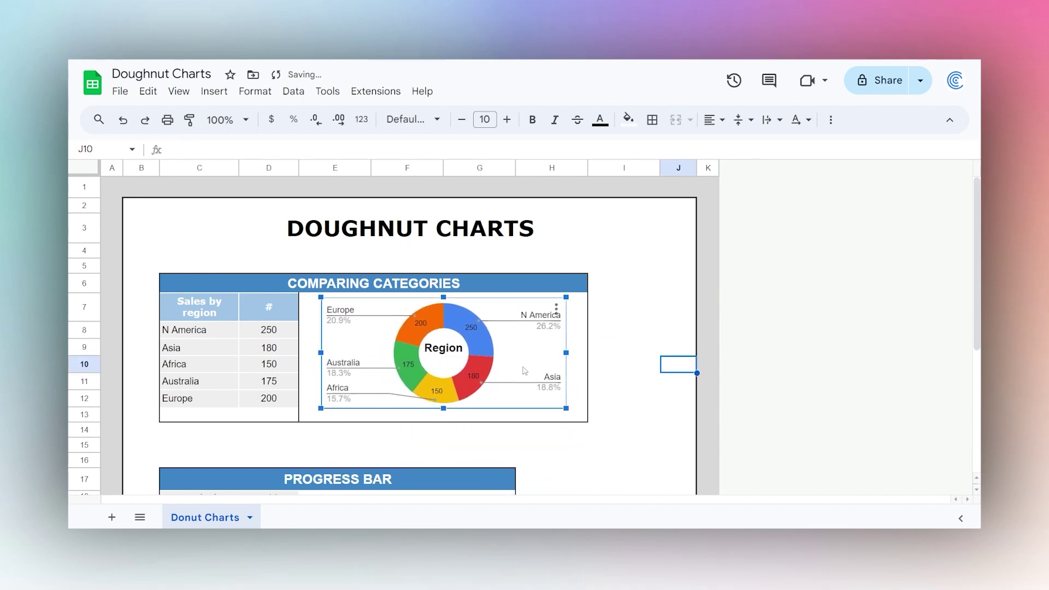
pyautogui.moveTo(524, 371); pyautogui.dragTo(522, 363)
pyautogui.doubleClick(522, 363)
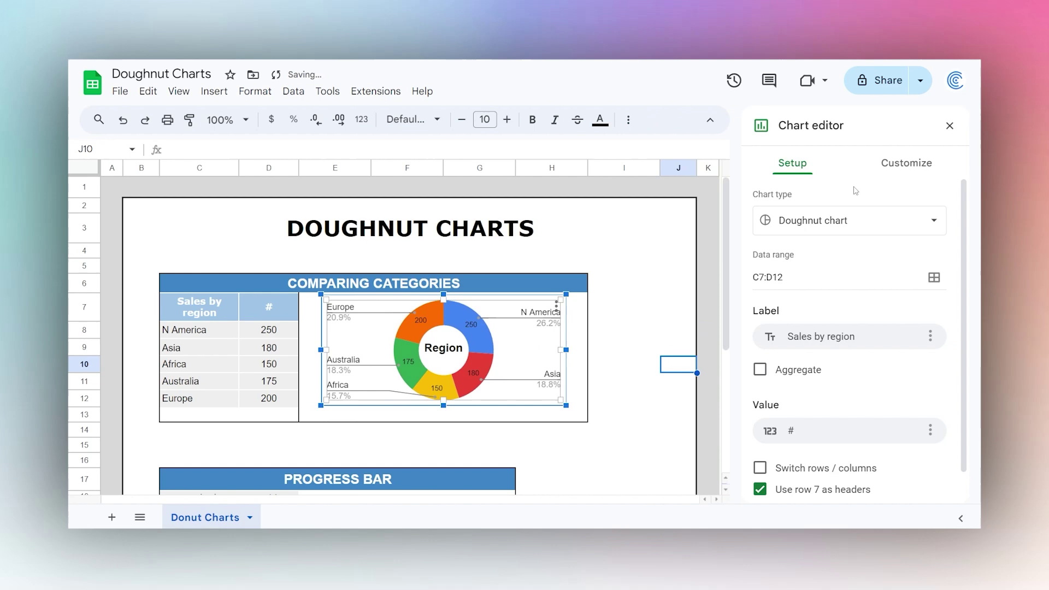
pyautogui.click(906, 162)
pyautogui.click(827, 200)
pyautogui.click(776, 256)
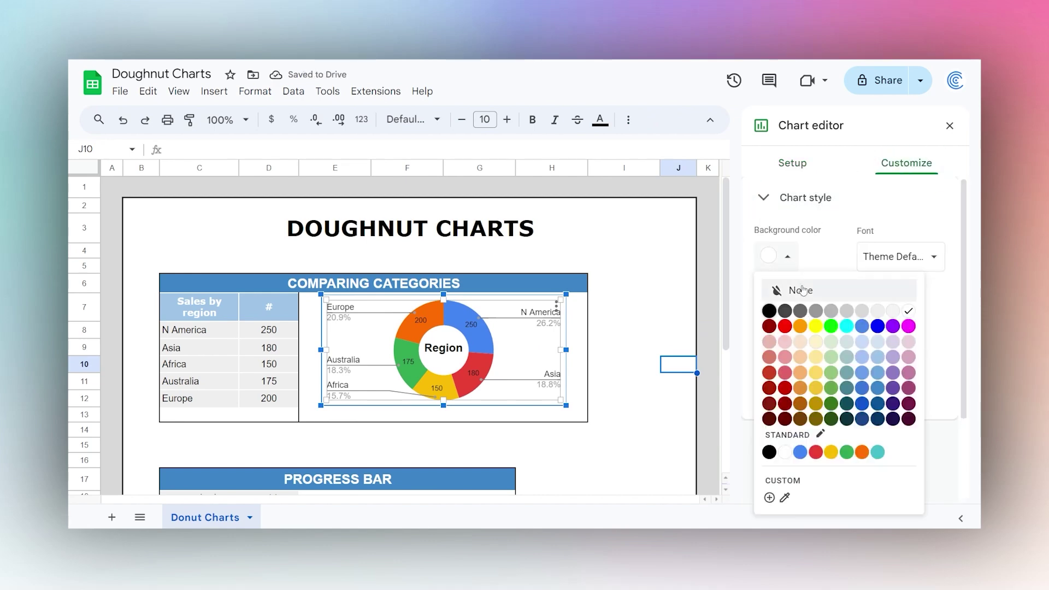
pyautogui.click(911, 315)
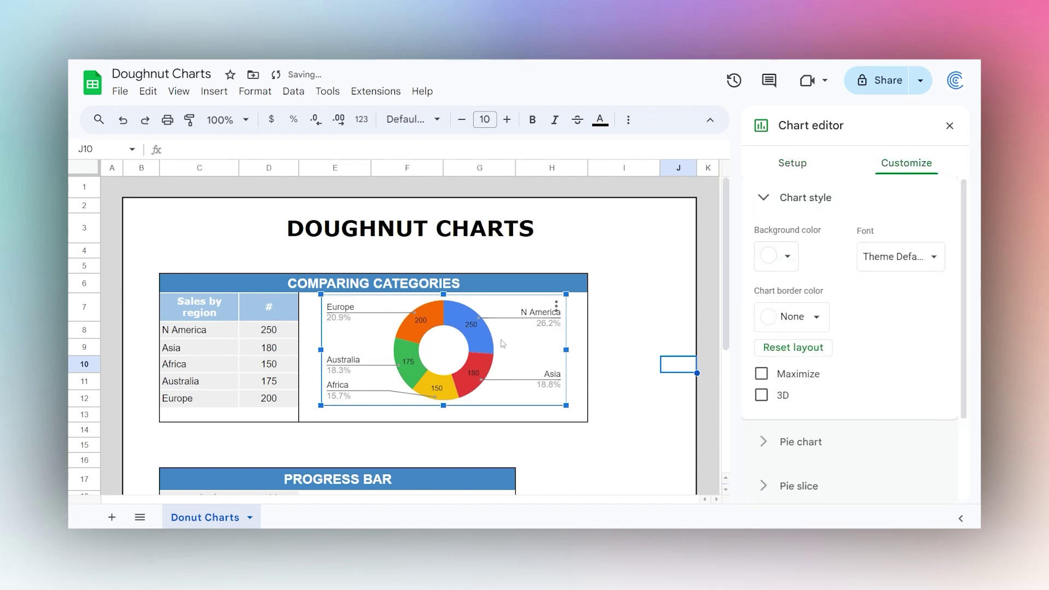
pyautogui.click(776, 256)
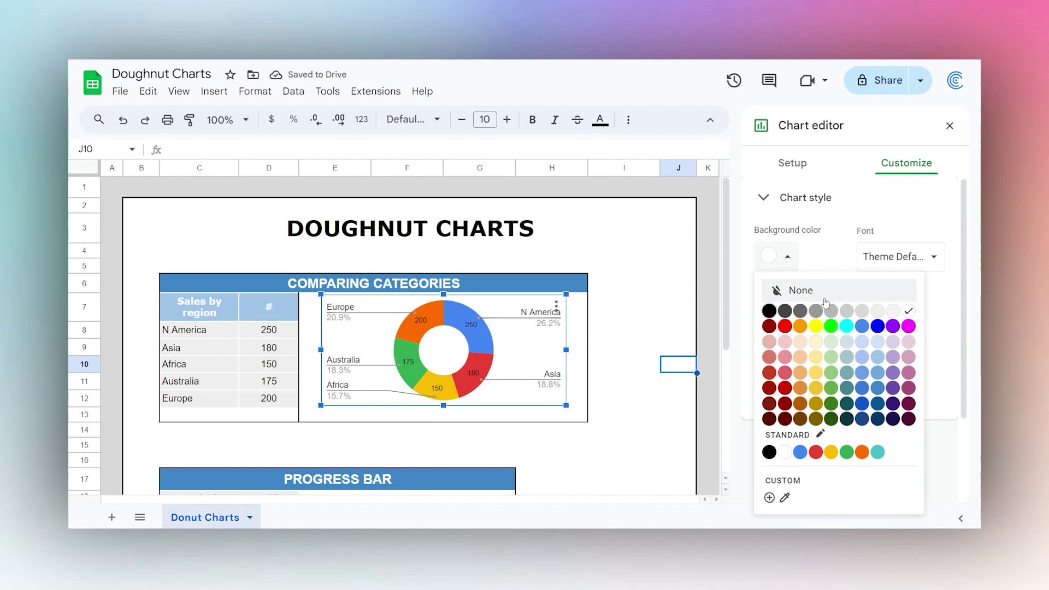
pyautogui.click(796, 291)
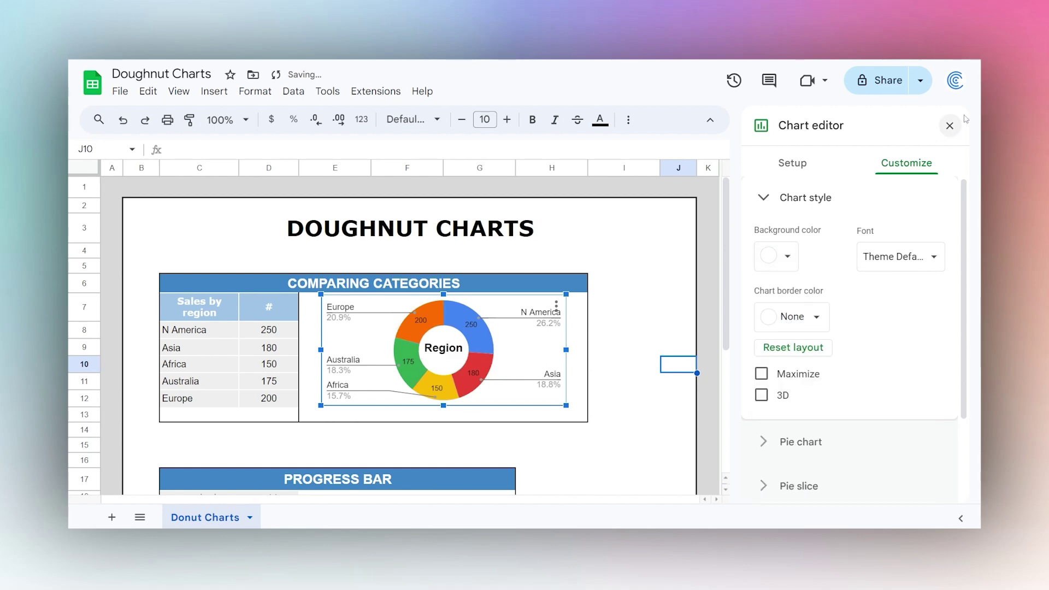
pyautogui.click(950, 126)
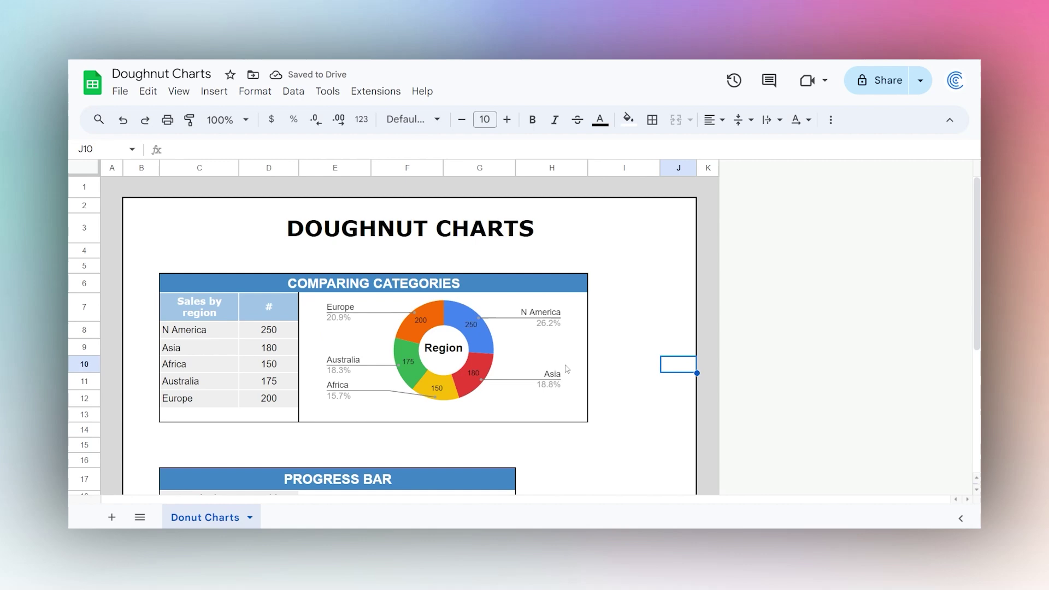
# Tick Research, Design and Implementation, then untick all four stages so progress reads 0%
pyautogui.scroll(-5, 567, 369)
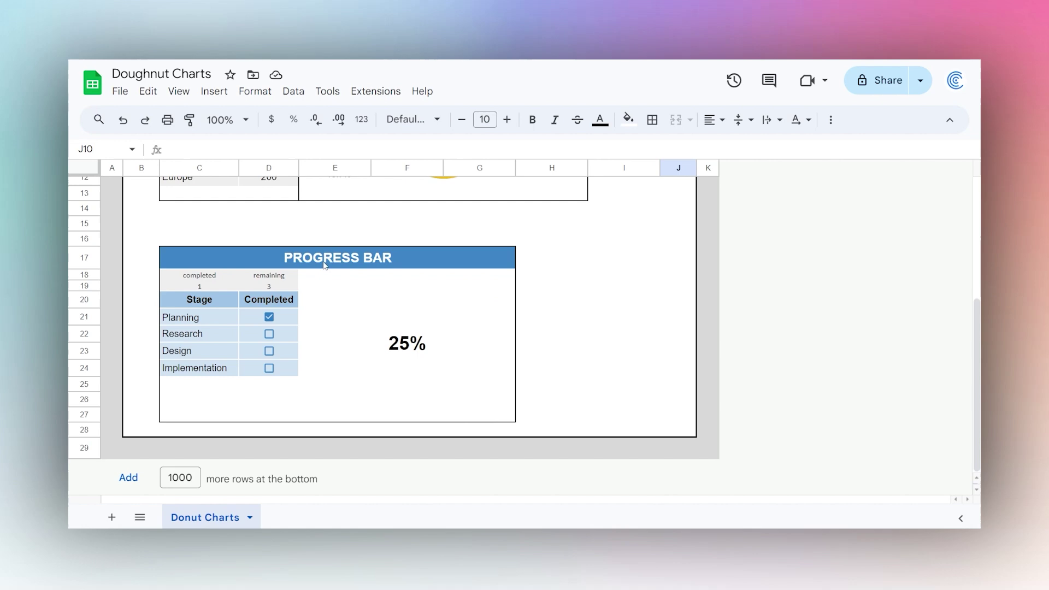
pyautogui.click(270, 334)
pyautogui.click(269, 353)
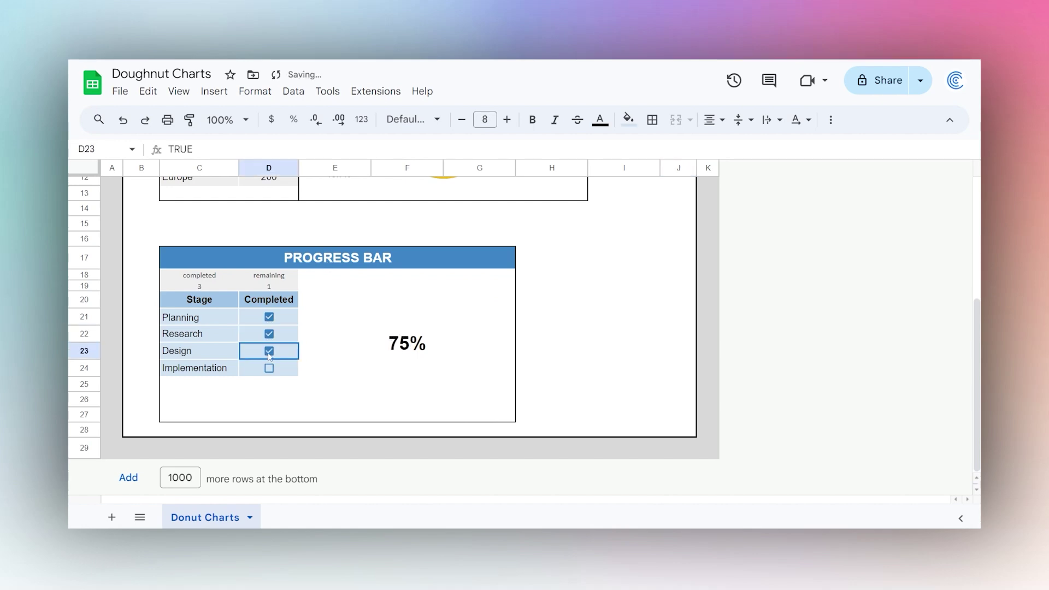
pyautogui.click(269, 367)
pyautogui.click(271, 365)
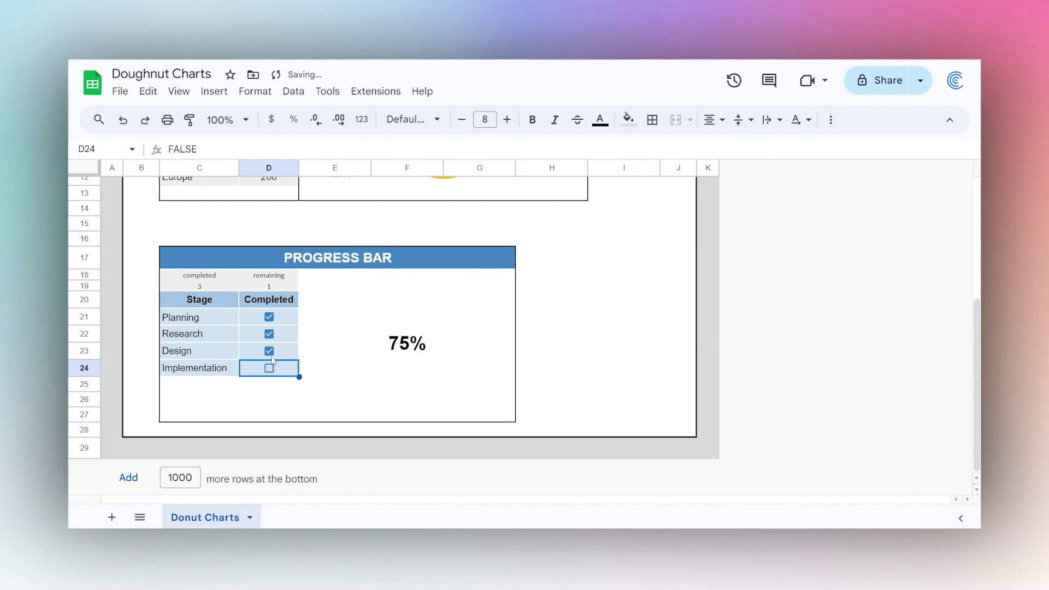
pyautogui.click(269, 351)
pyautogui.click(270, 334)
pyautogui.click(270, 317)
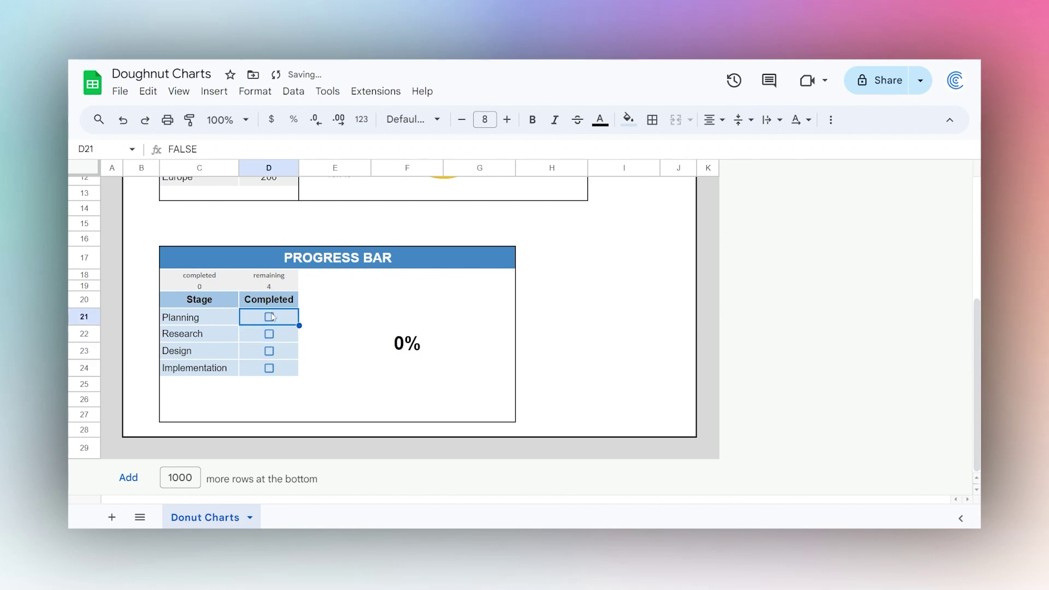
pyautogui.click(205, 290)
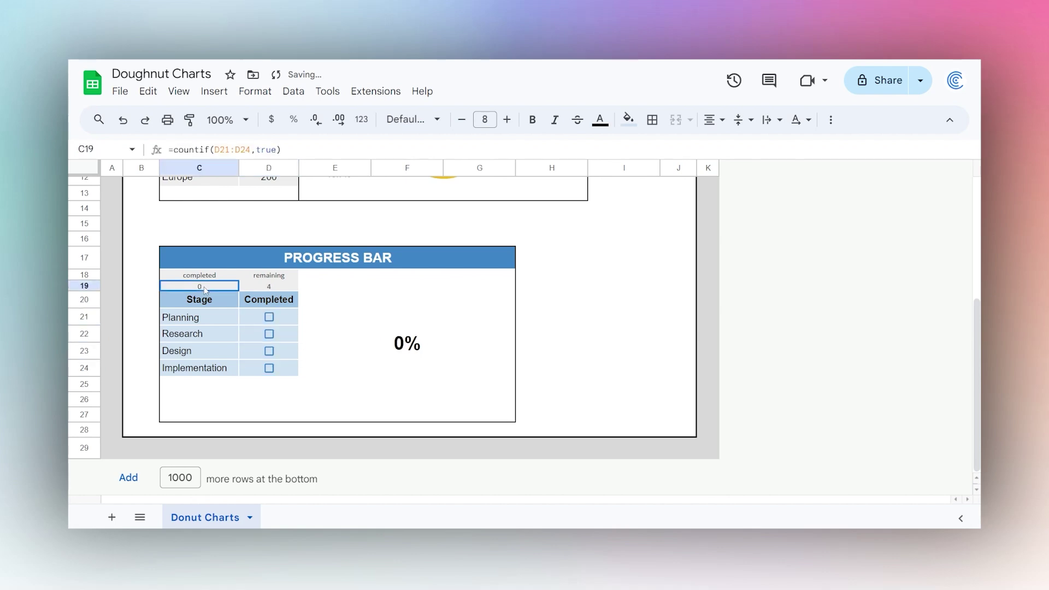
pyautogui.doubleClick(165, 287)
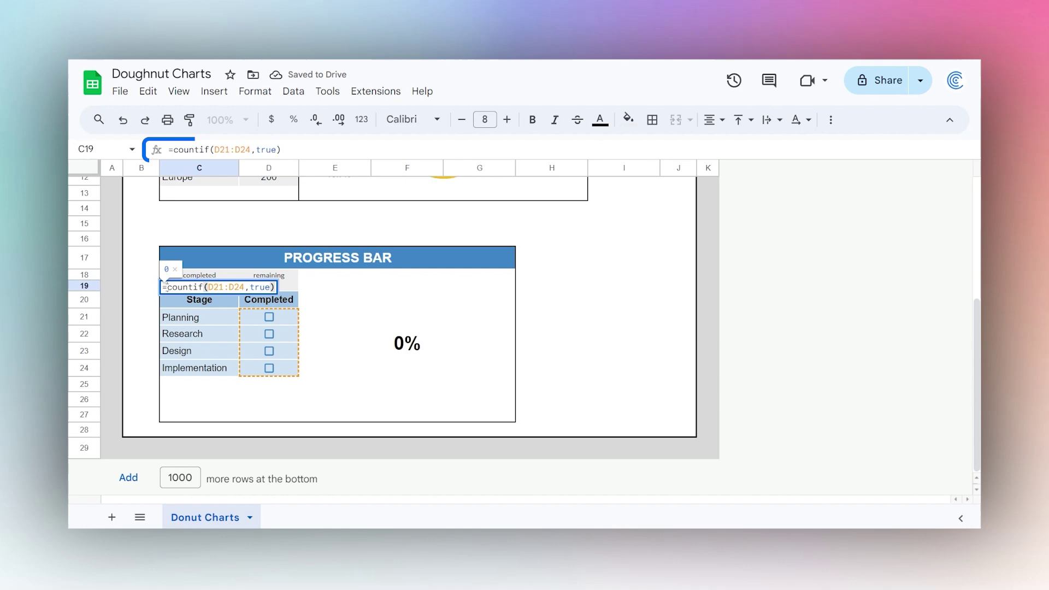
pyautogui.moveTo(166, 287); pyautogui.dragTo(276, 287)
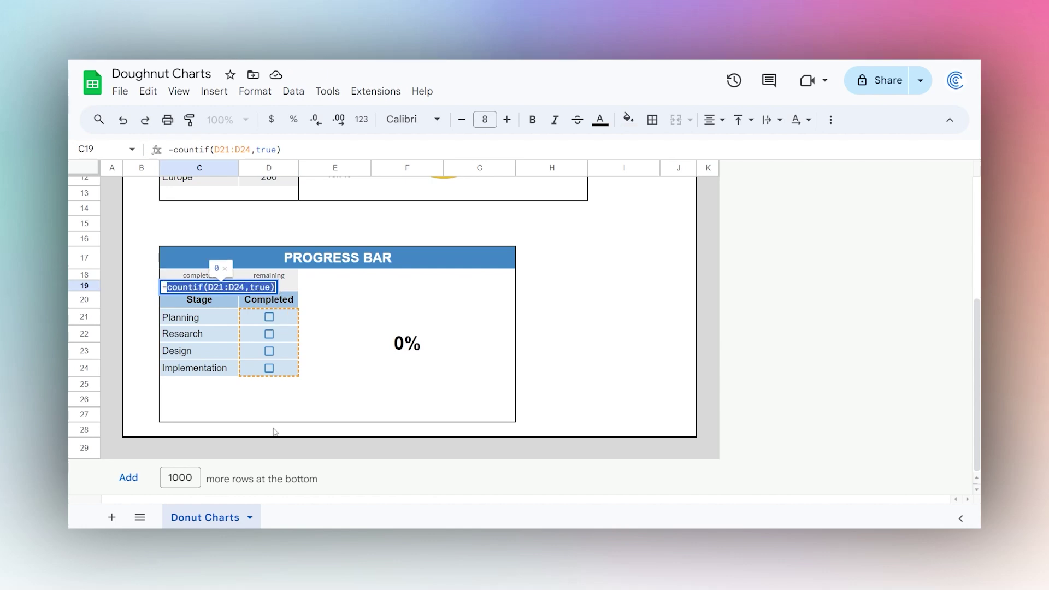
pyautogui.press('Escape')
pyautogui.click(269, 287)
pyautogui.click(183, 149)
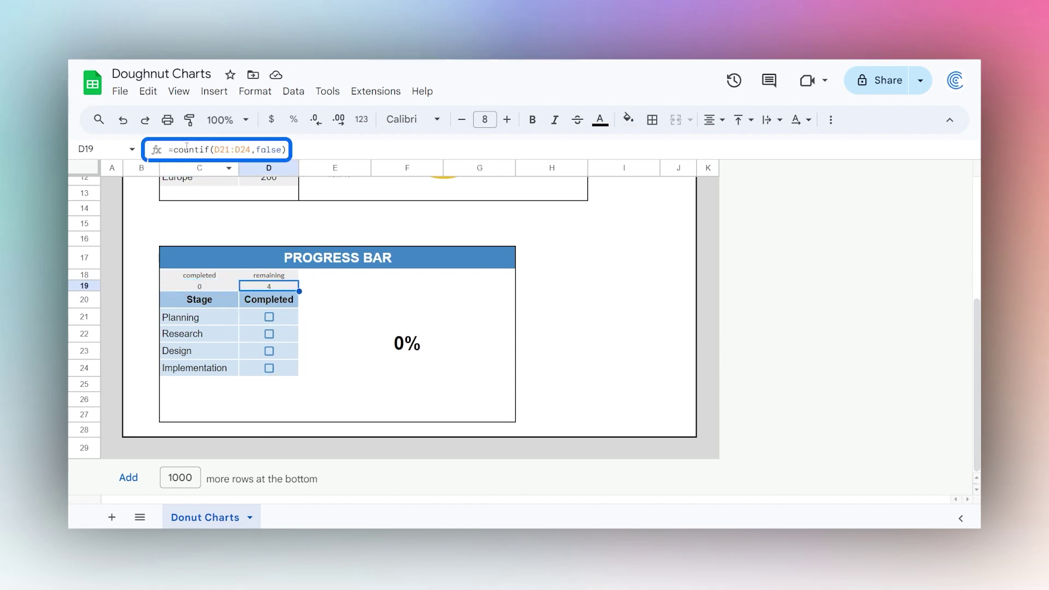
pyautogui.moveTo(172, 149); pyautogui.dragTo(303, 151)
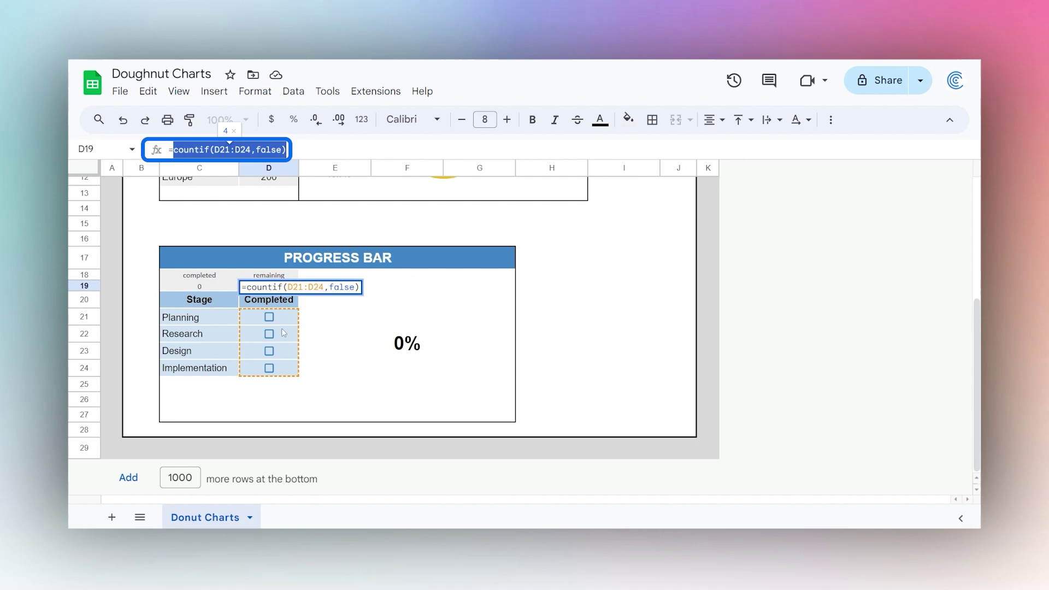
pyautogui.press('Escape')
pyautogui.click(212, 288)
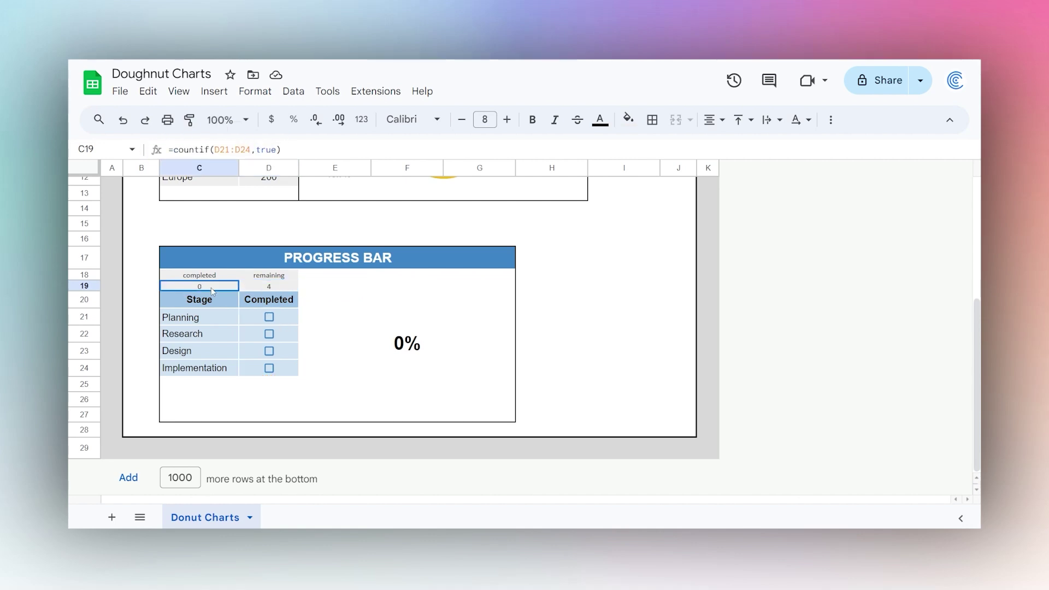
pyautogui.moveTo(212, 291); pyautogui.dragTo(261, 291)
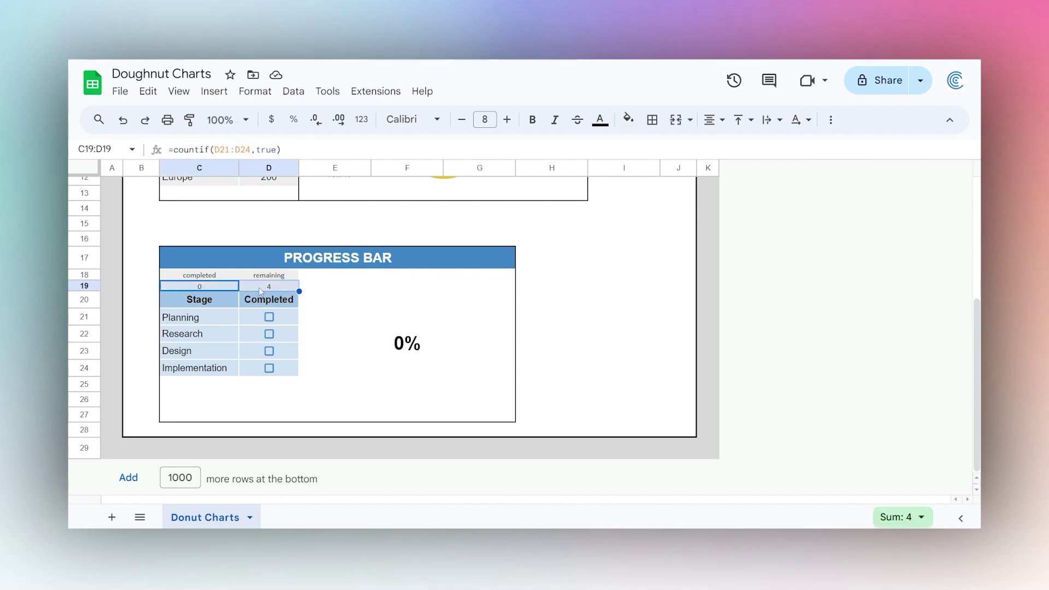
pyautogui.click(206, 290)
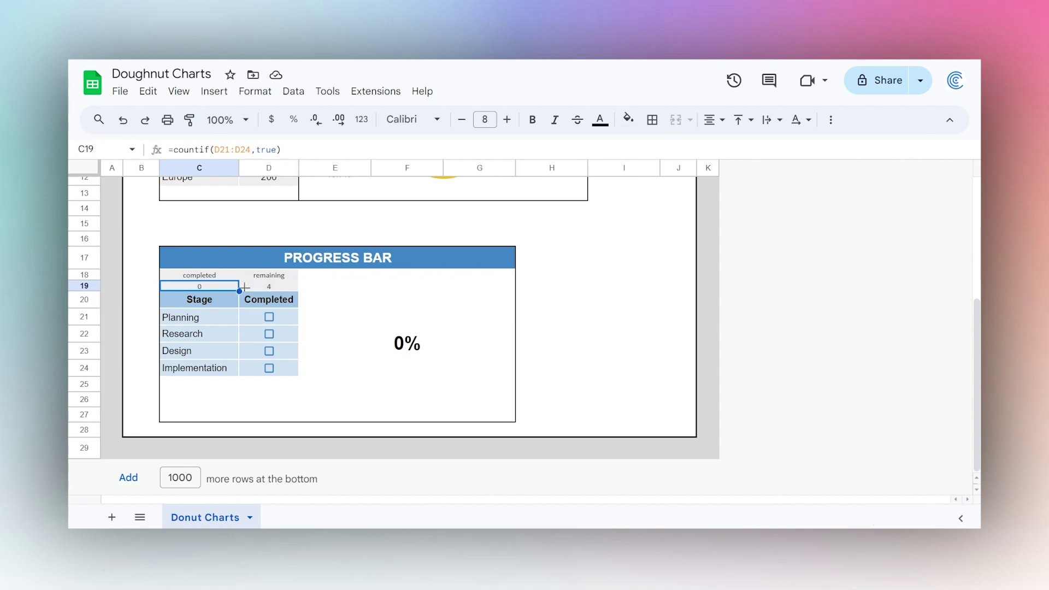
pyautogui.click(279, 286)
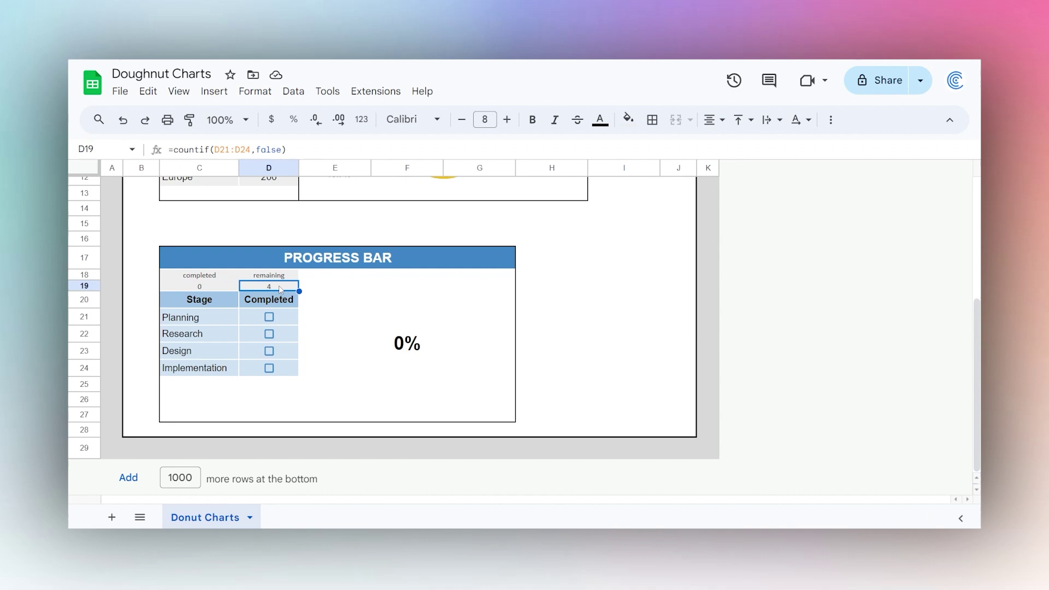
pyautogui.click(409, 349)
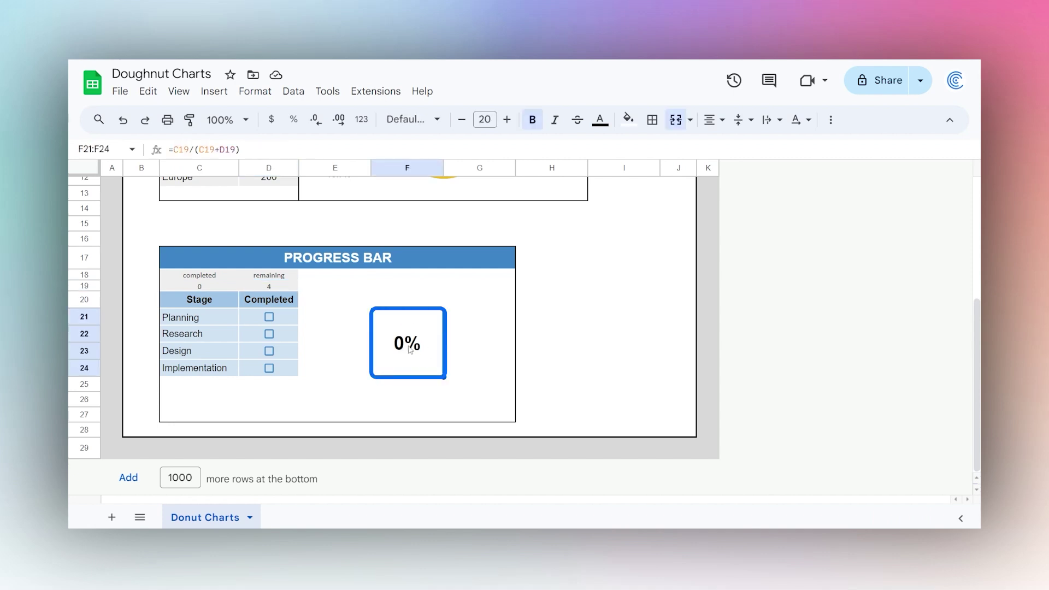
pyautogui.click(269, 318)
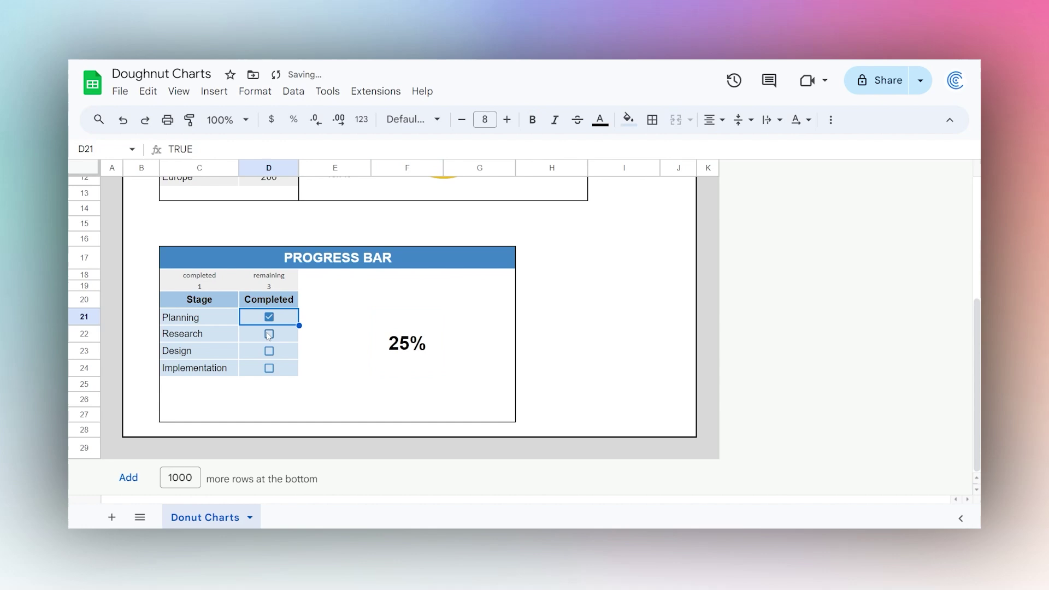
pyautogui.click(269, 335)
pyautogui.click(269, 352)
pyautogui.click(269, 351)
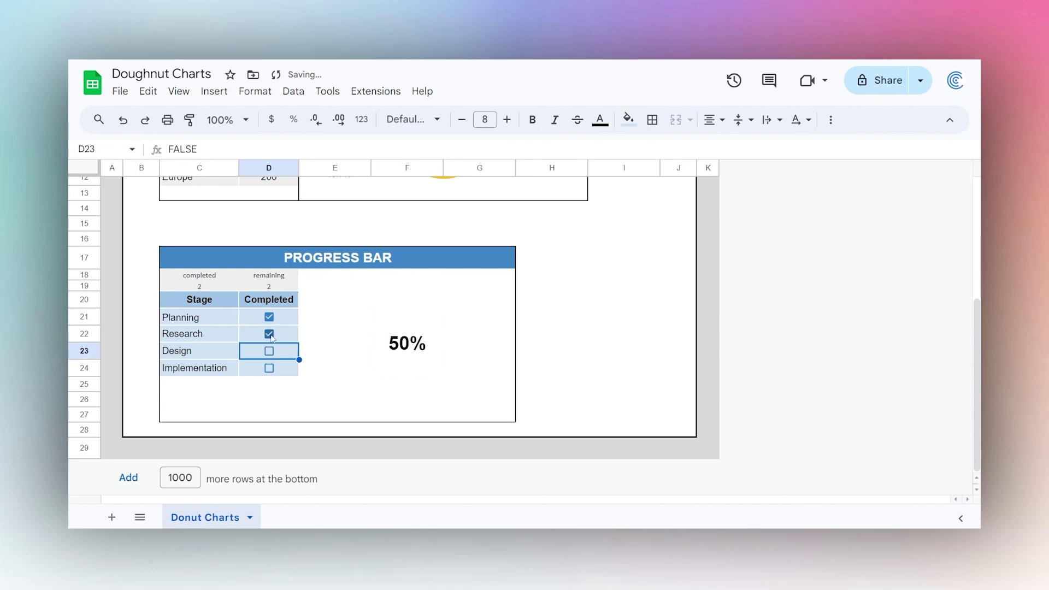
pyautogui.click(270, 335)
pyautogui.click(270, 317)
pyautogui.scroll(3, 411, 340)
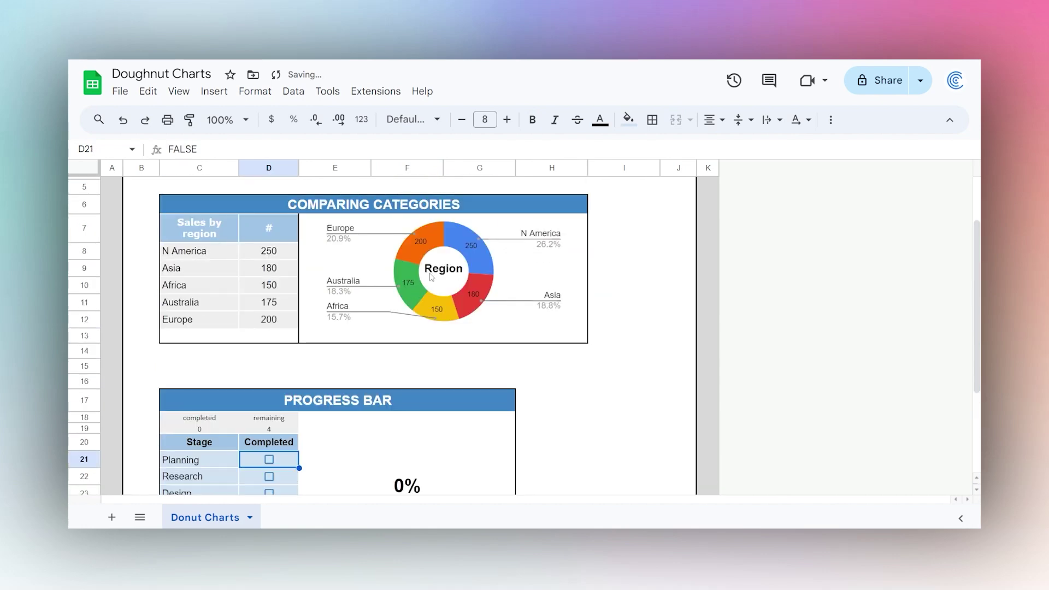
pyautogui.scroll(-3, 452, 301)
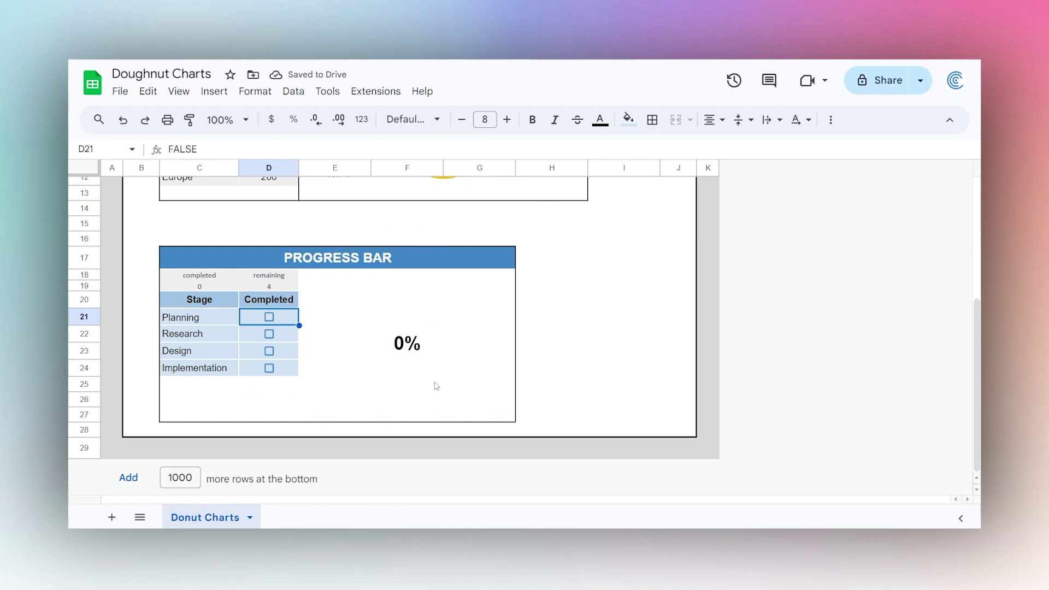
pyautogui.click(404, 347)
pyautogui.moveTo(178, 149); pyautogui.dragTo(284, 150)
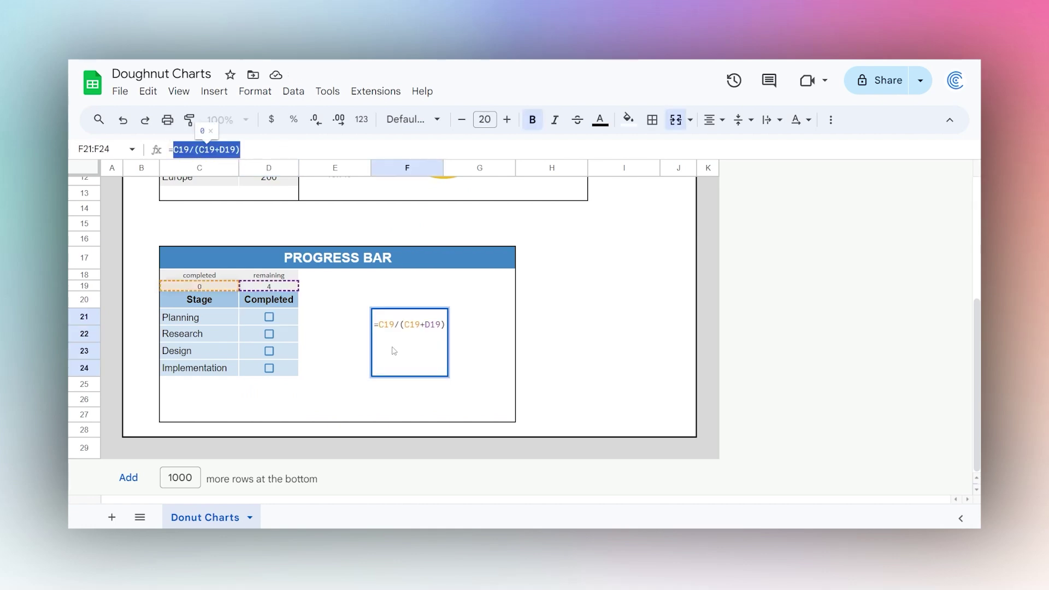
pyautogui.press('Escape')
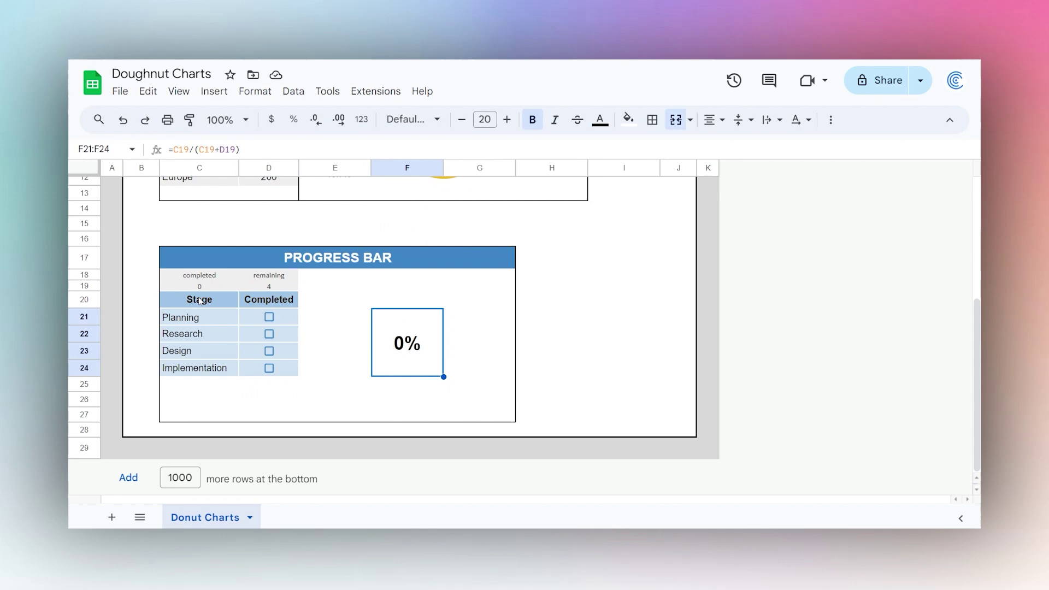
pyautogui.moveTo(200, 278); pyautogui.dragTo(272, 286)
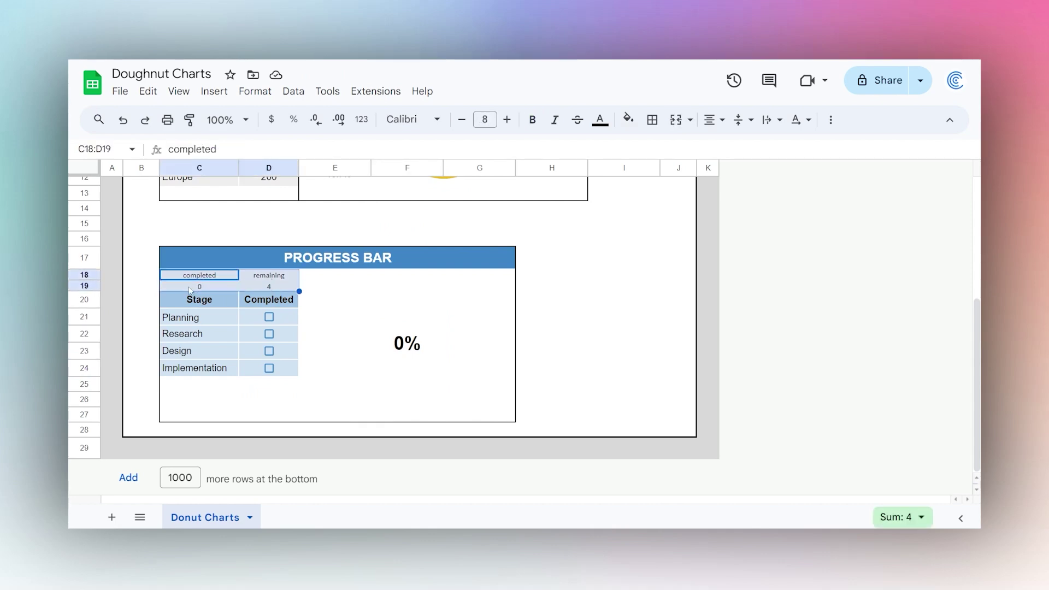
# Insert a doughnut chart from C18:D19 with 'completed' as the label
pyautogui.click(214, 91)
pyautogui.click(342, 274)
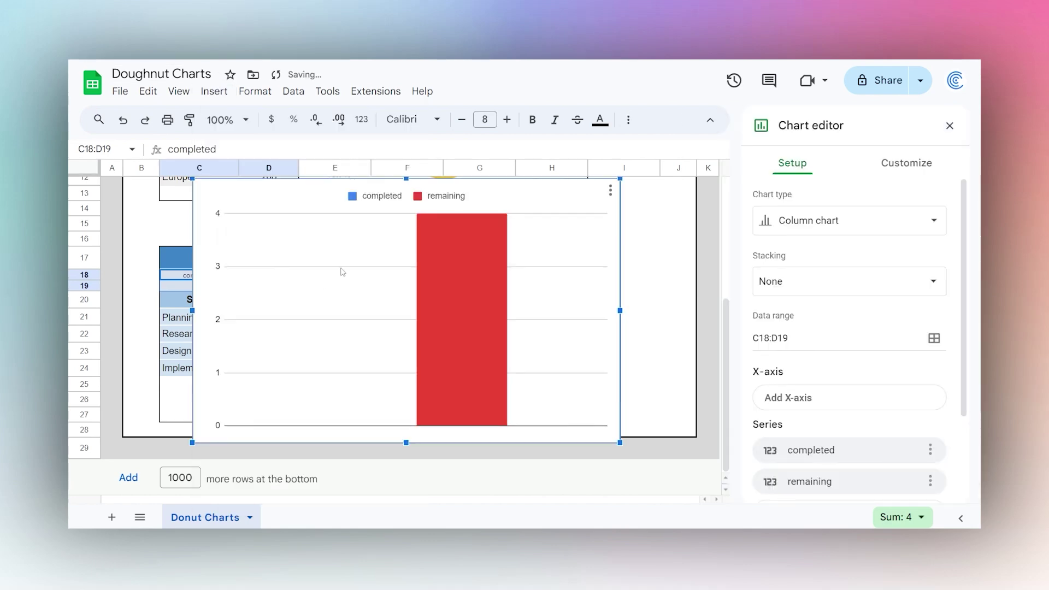
pyautogui.click(809, 221)
pyautogui.scroll(-3, 818, 321)
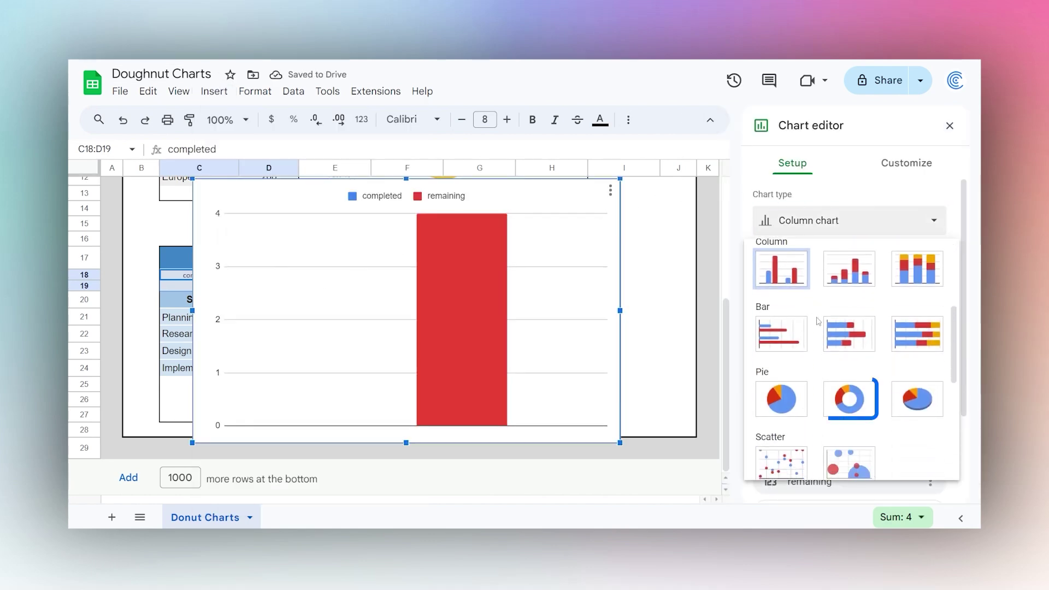
pyautogui.click(848, 399)
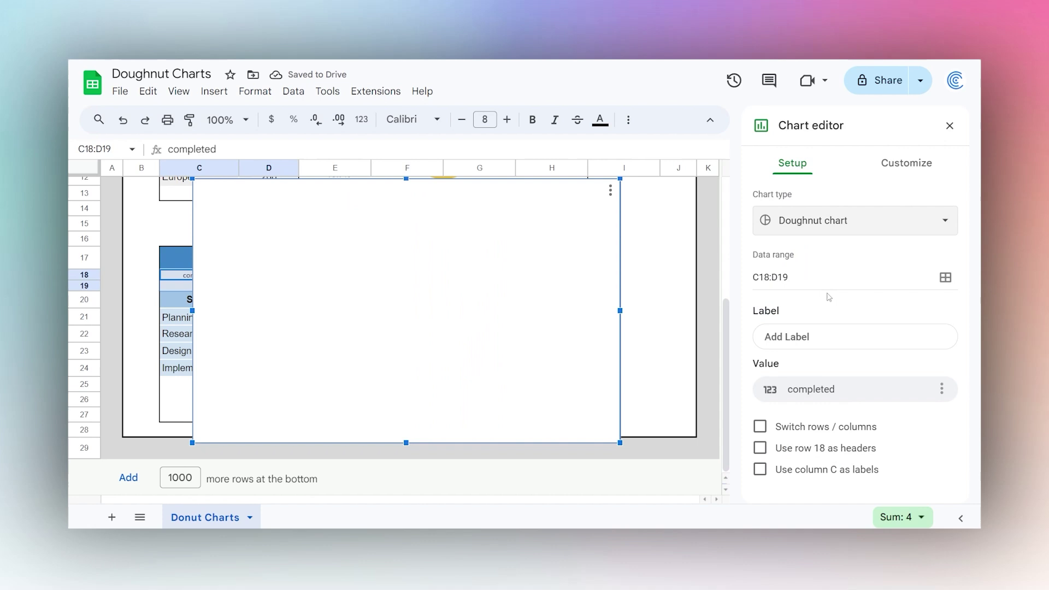
pyautogui.click(808, 337)
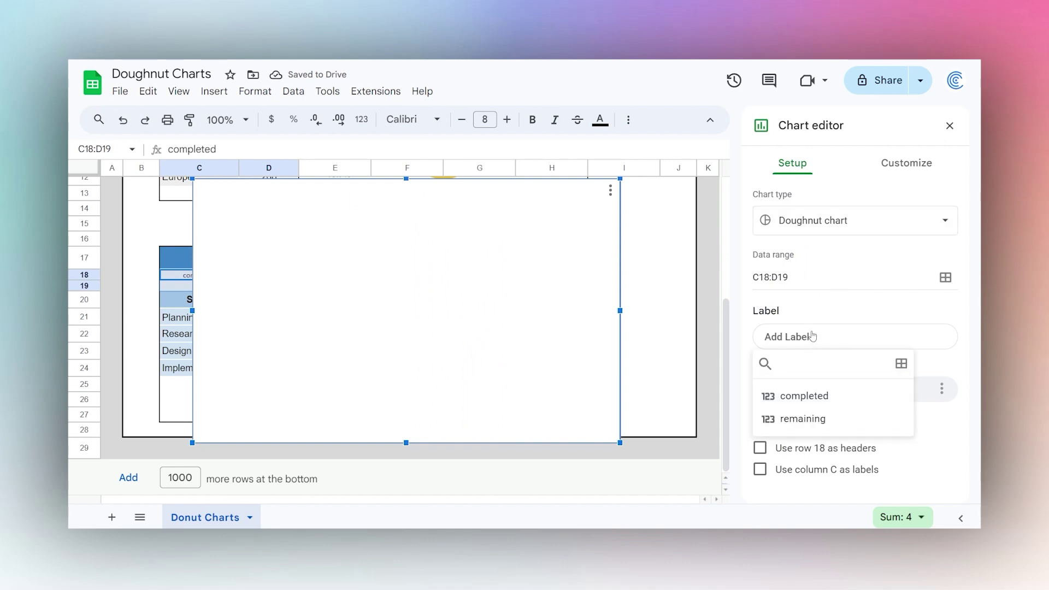
pyautogui.click(804, 395)
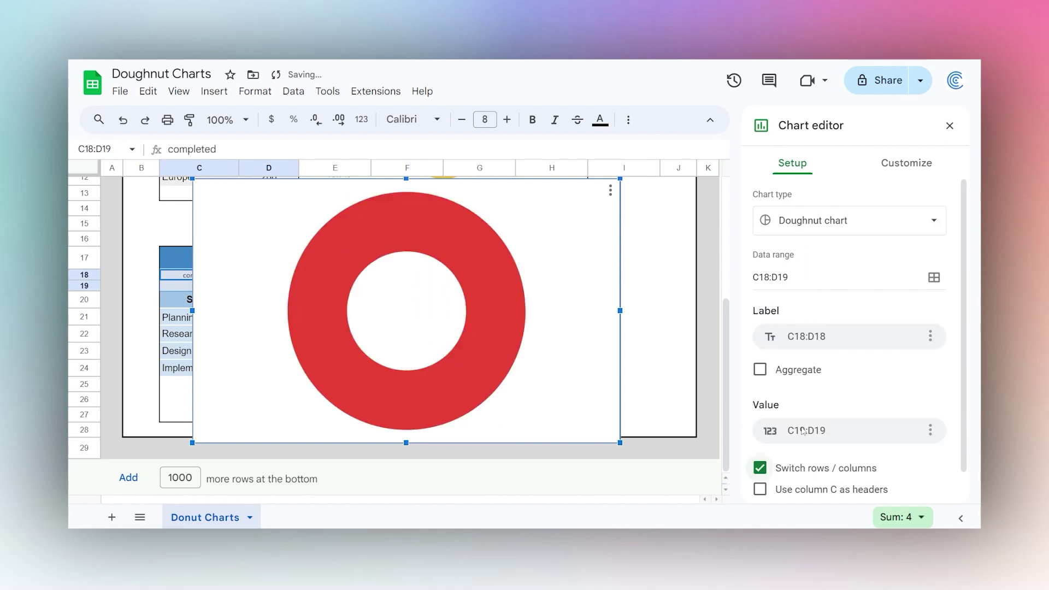
pyautogui.scroll(-1, 860, 393)
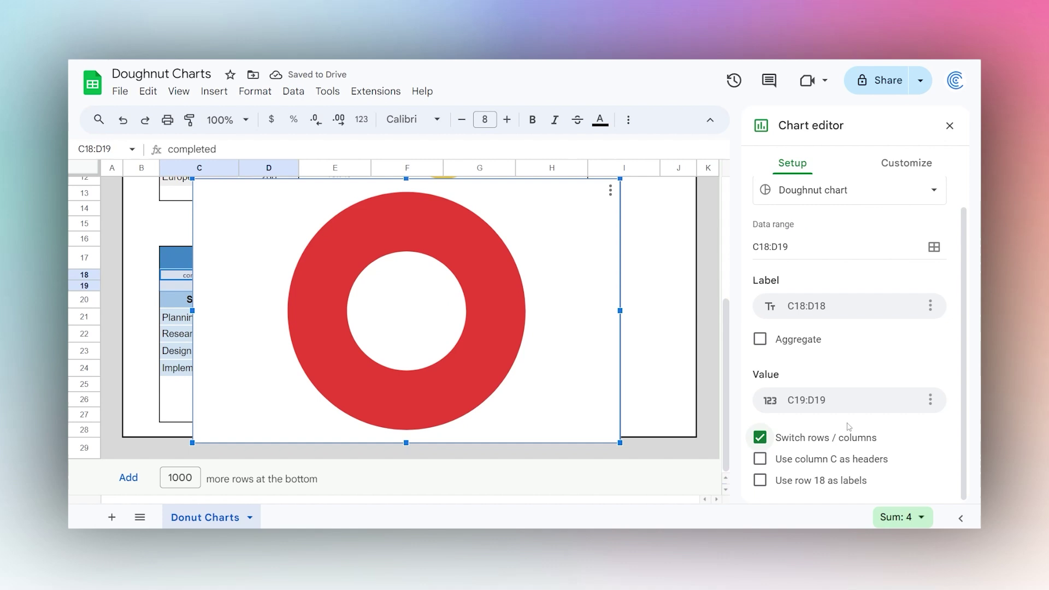
# Shrink the doughnut and place it beside the Stage/Completed table
pyautogui.moveTo(557, 234); pyautogui.dragTo(619, 261)
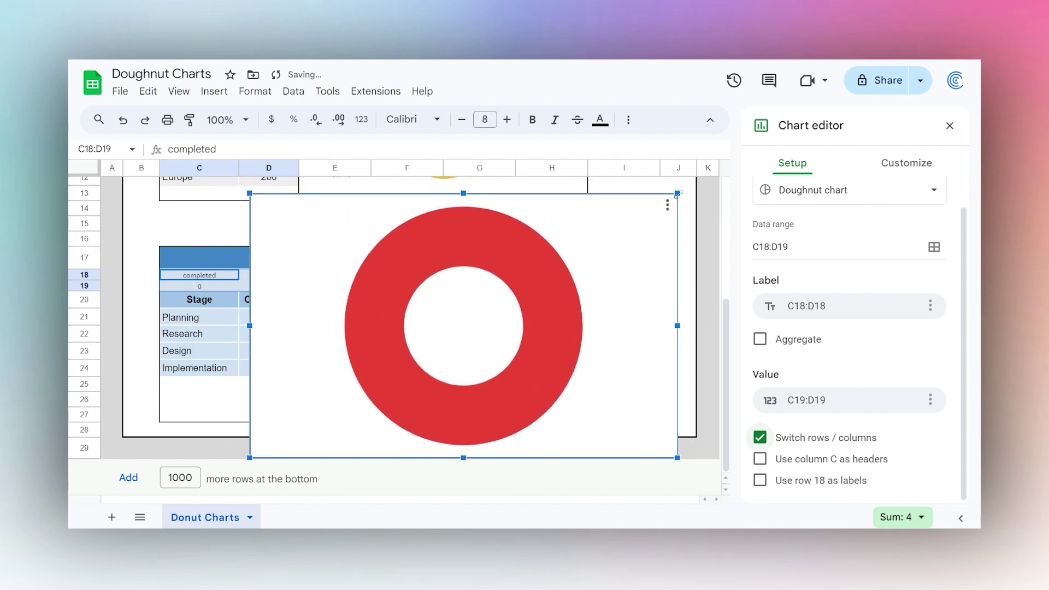
pyautogui.moveTo(678, 194); pyautogui.dragTo(428, 346)
pyautogui.moveTo(405, 391); pyautogui.dragTo(477, 320)
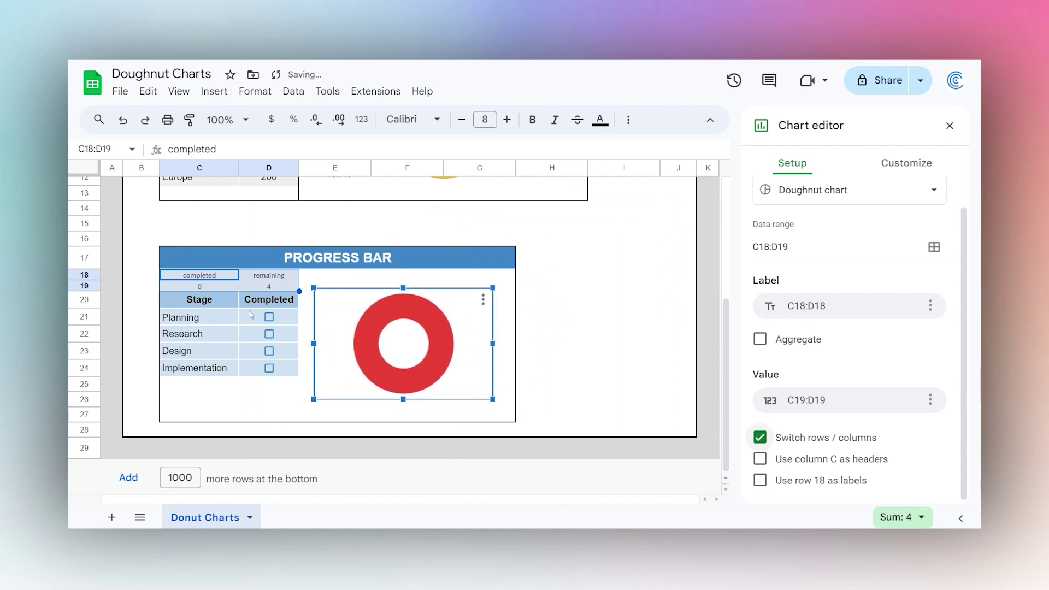
# Test the chart by ticking Planning and Research, then untick both
pyautogui.click(269, 320)
pyautogui.click(269, 334)
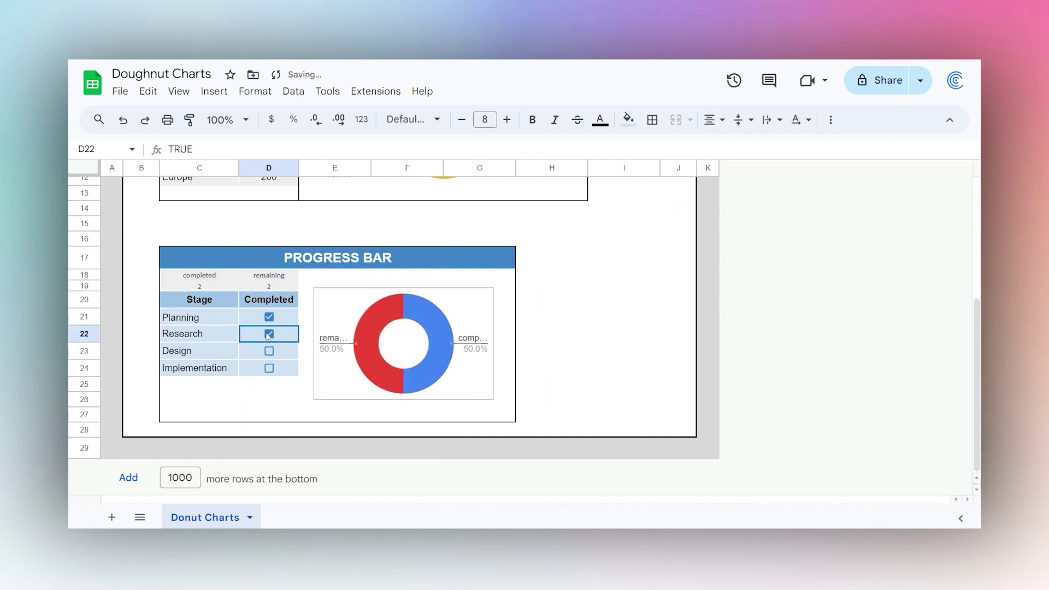
pyautogui.click(268, 334)
pyautogui.click(268, 317)
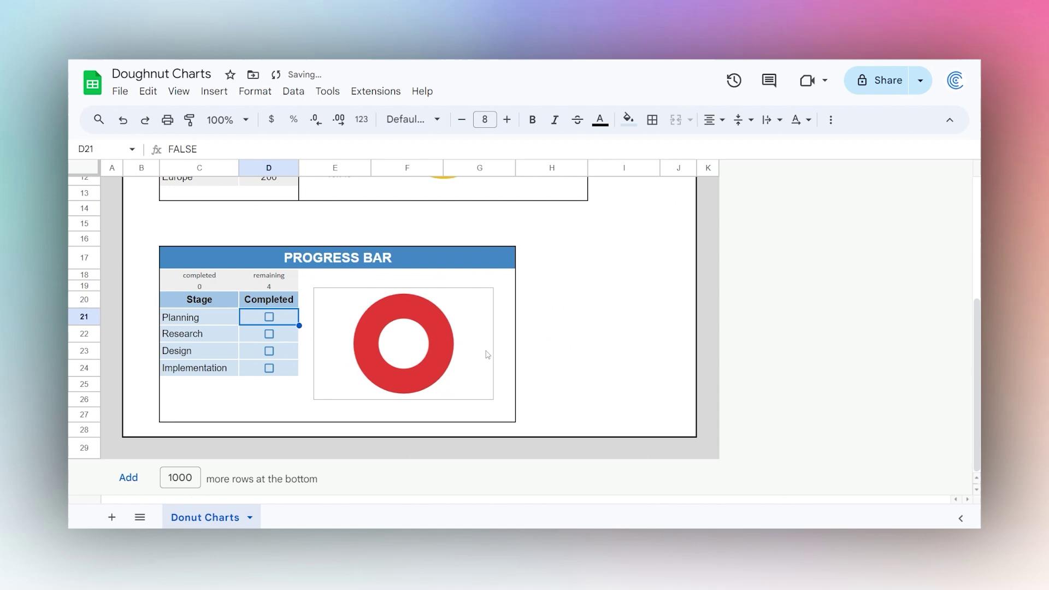
# Set the doughnut's chart background and border colours to None
pyautogui.doubleClick(477, 331)
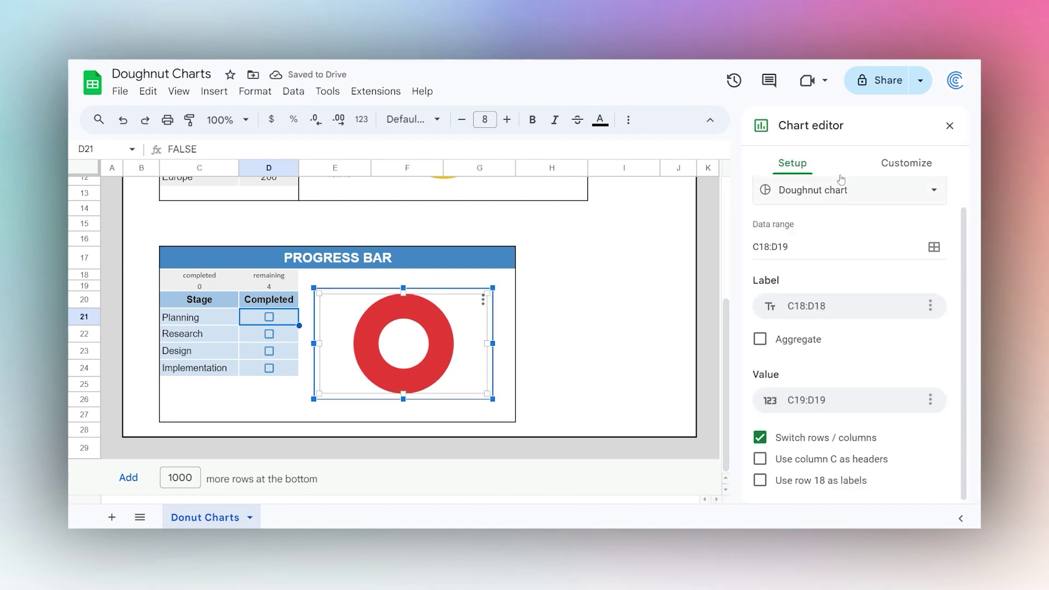
pyautogui.click(907, 163)
pyautogui.click(806, 198)
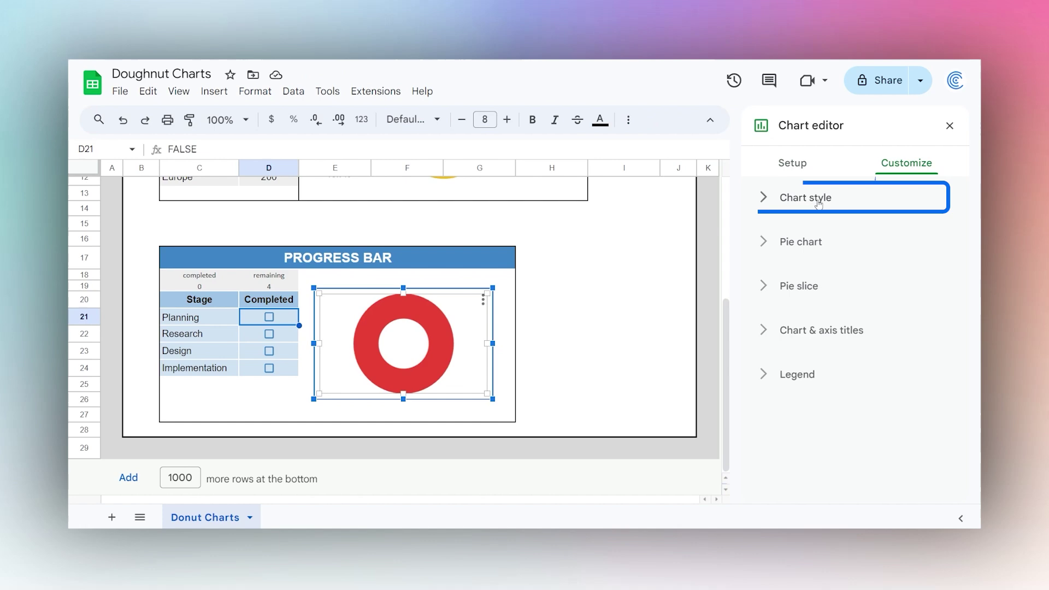
pyautogui.click(777, 256)
pyautogui.click(796, 289)
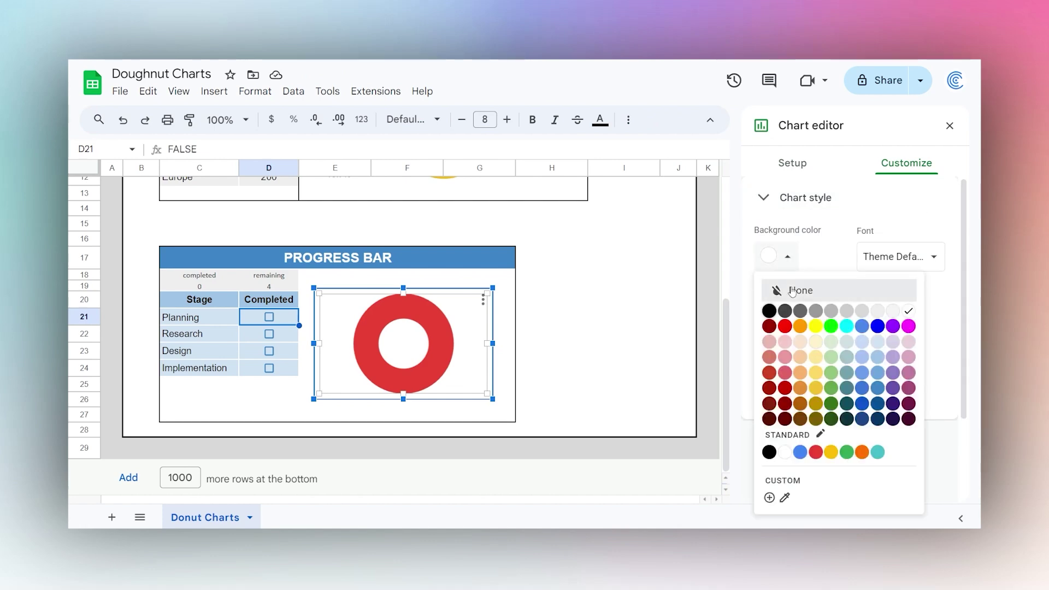
pyautogui.click(776, 317)
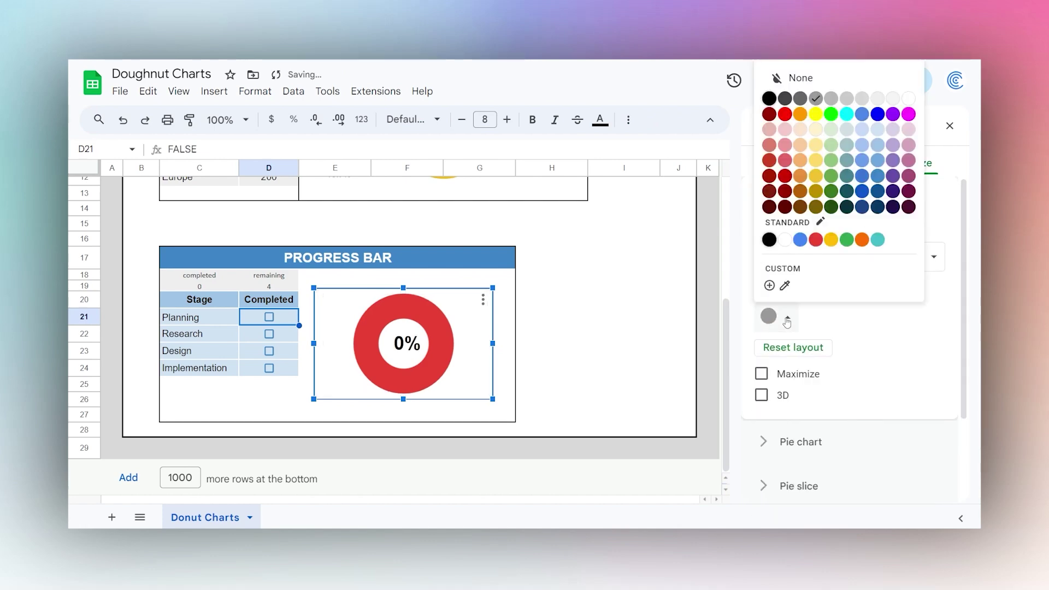
pyautogui.click(801, 78)
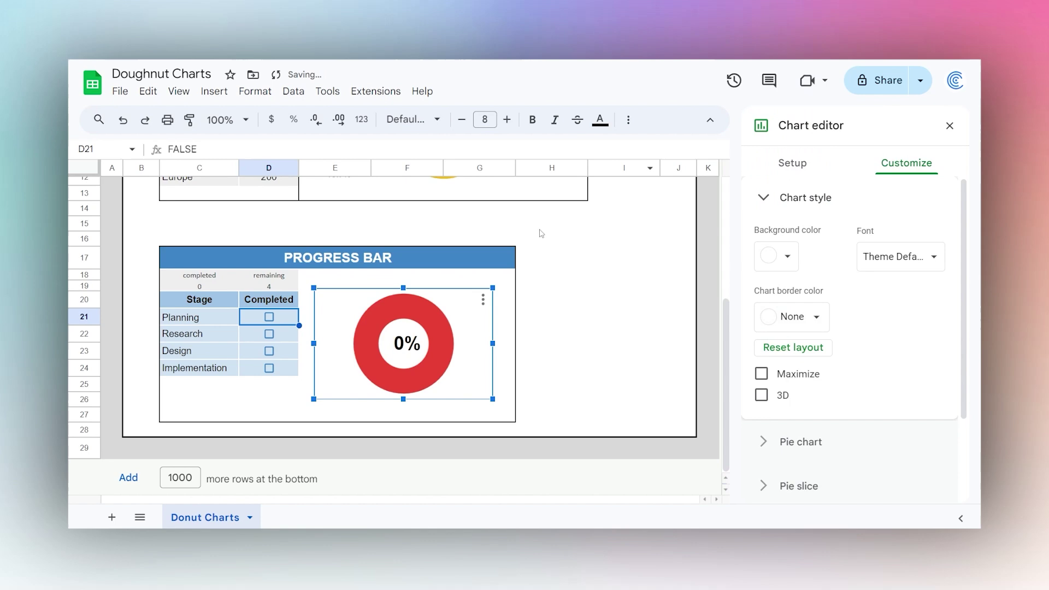
pyautogui.click(514, 312)
pyautogui.click(435, 353)
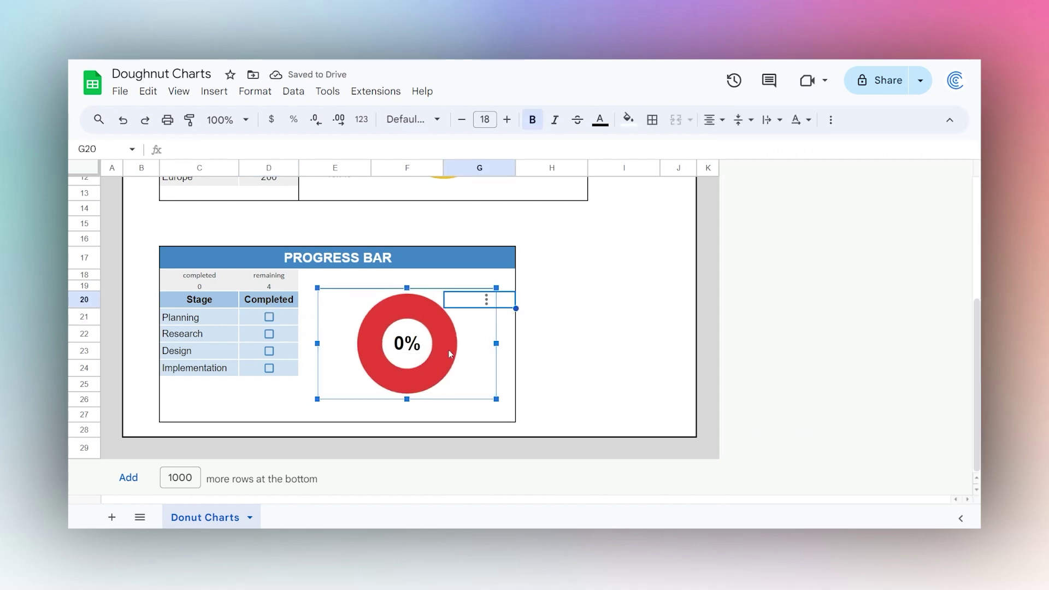
# Colour the 'completed' slice light green and the 'remaining' slice very light grey
pyautogui.doubleClick(448, 350)
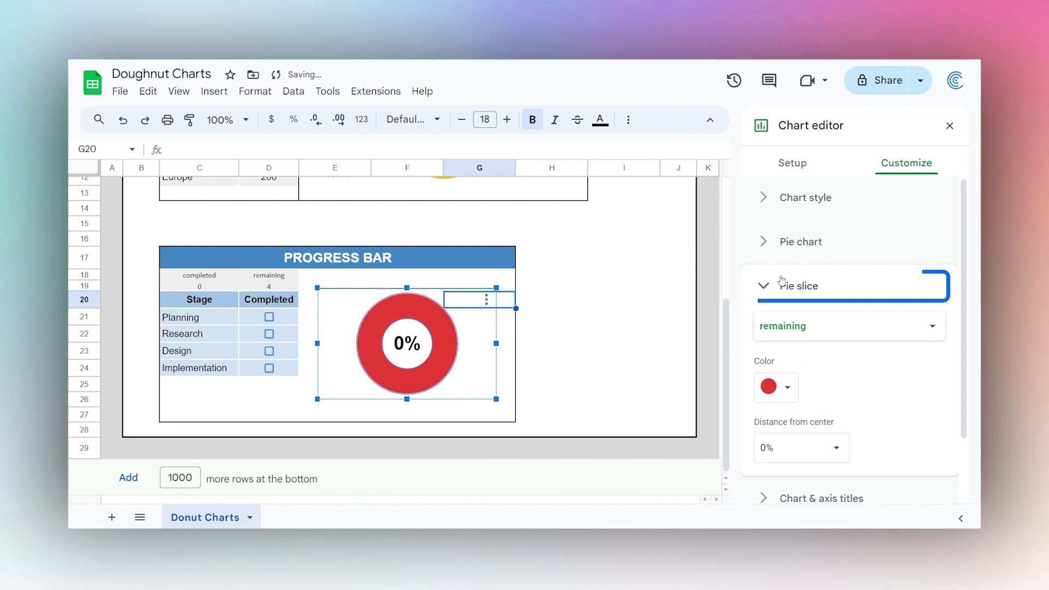
pyautogui.click(807, 332)
pyautogui.click(805, 301)
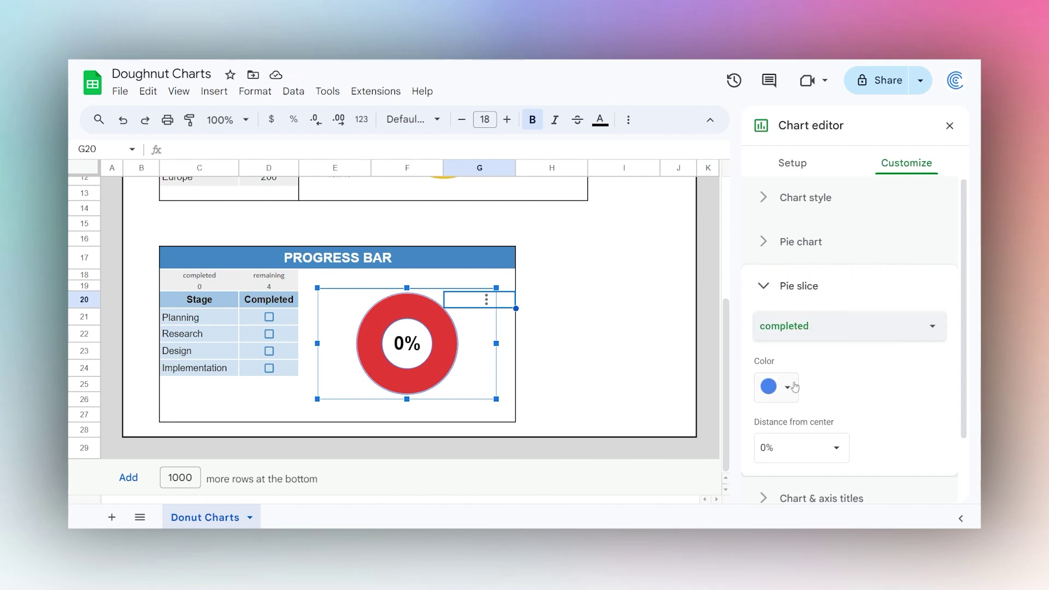
pyautogui.click(776, 387)
pyautogui.click(831, 230)
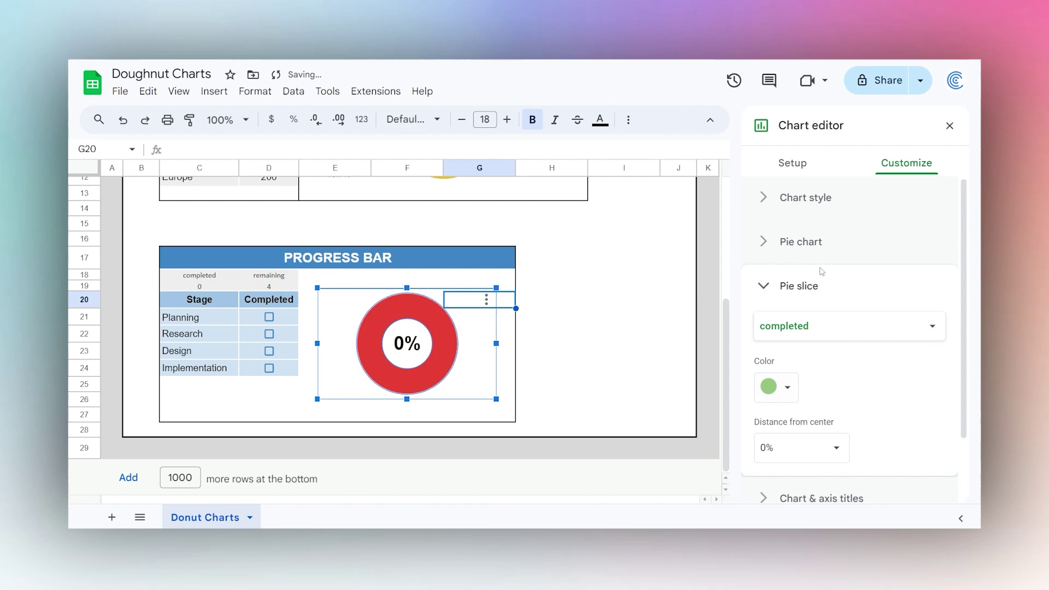
pyautogui.click(803, 326)
pyautogui.click(803, 346)
pyautogui.click(775, 386)
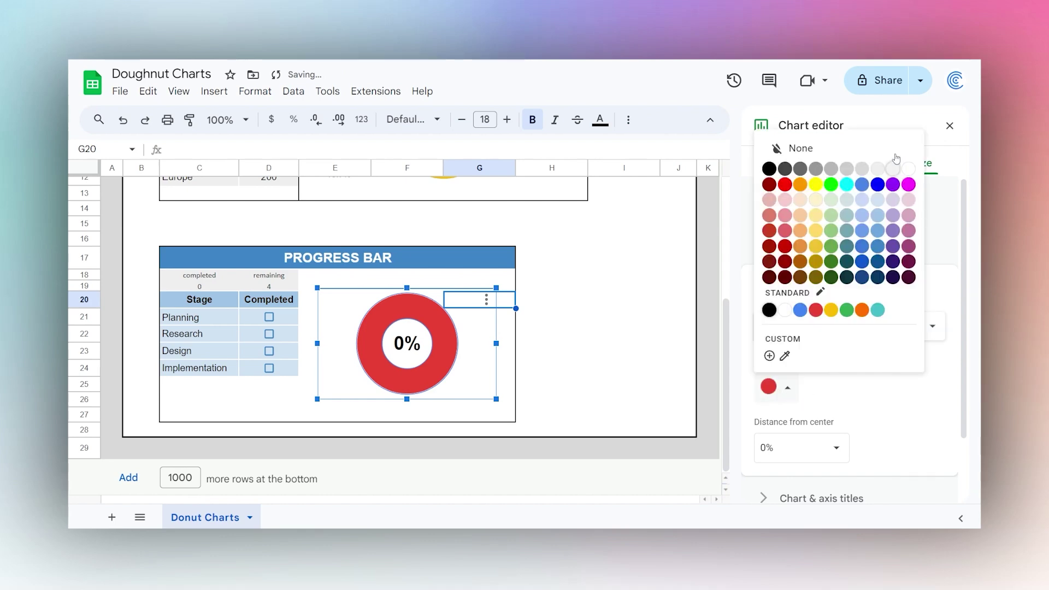
pyautogui.click(877, 169)
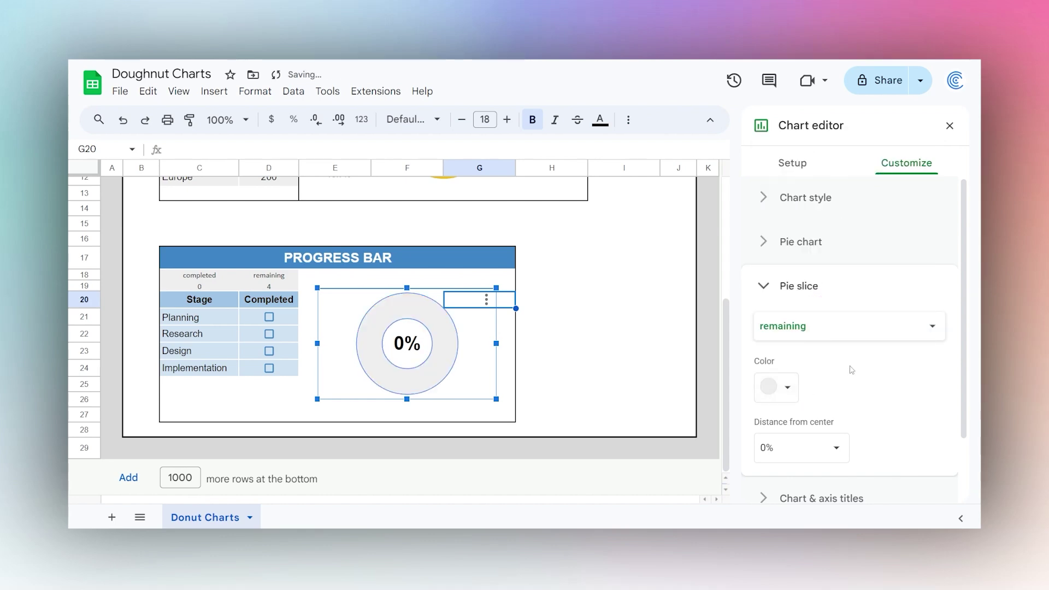
pyautogui.click(634, 368)
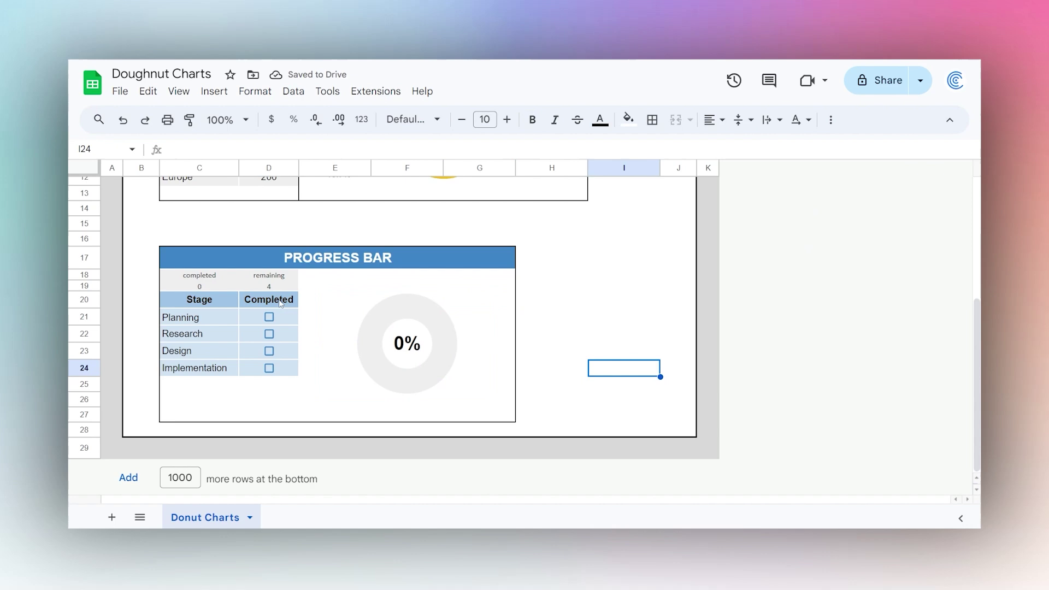
# Tick Planning, Research and Design so the doughnut shows 75%
pyautogui.click(269, 318)
pyautogui.click(270, 334)
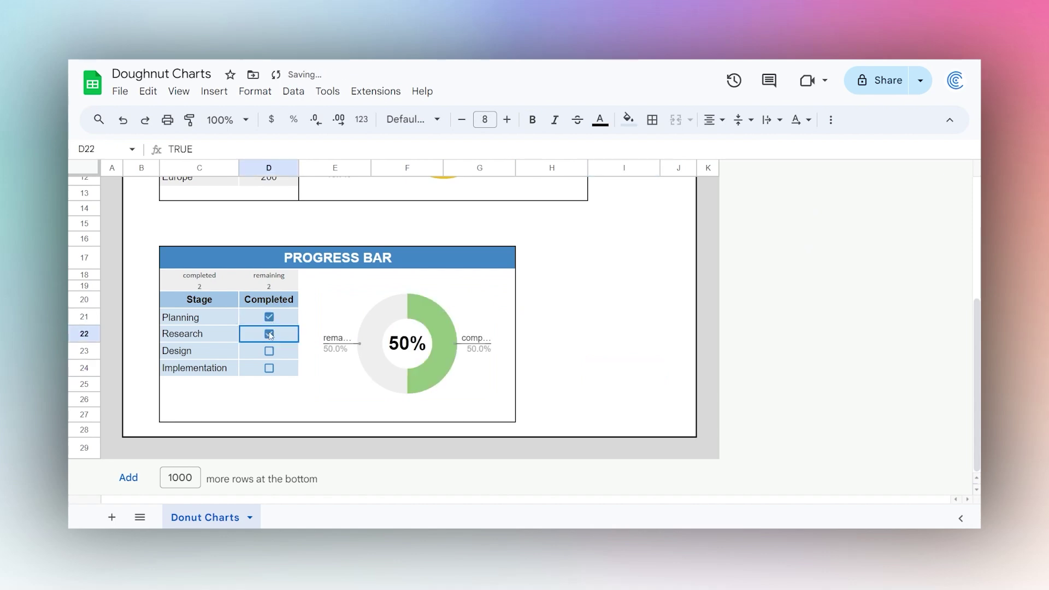
pyautogui.click(270, 352)
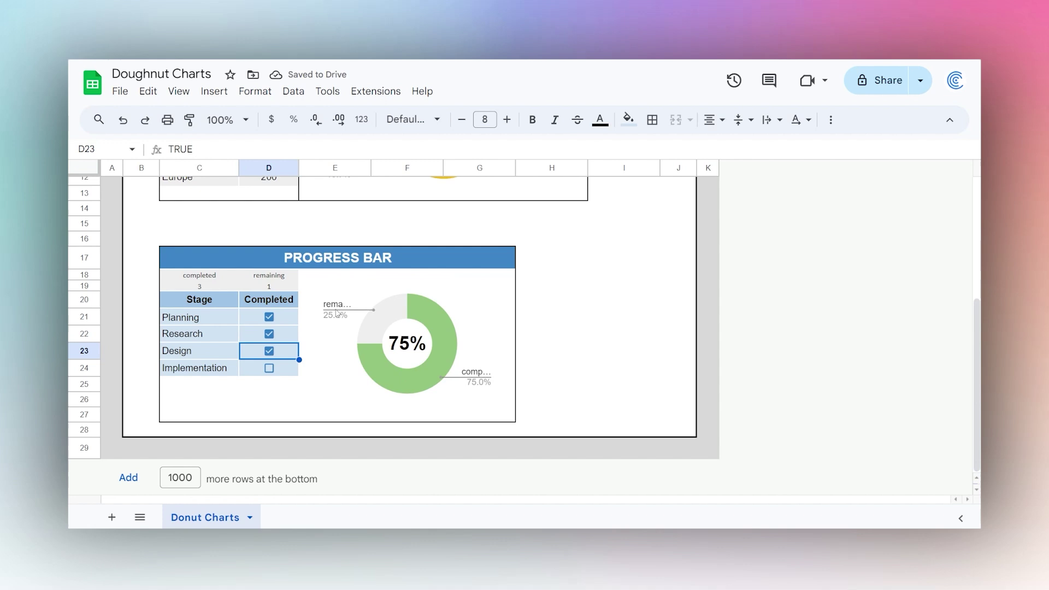
# Set the doughnut's legend position to None
pyautogui.doubleClick(336, 314)
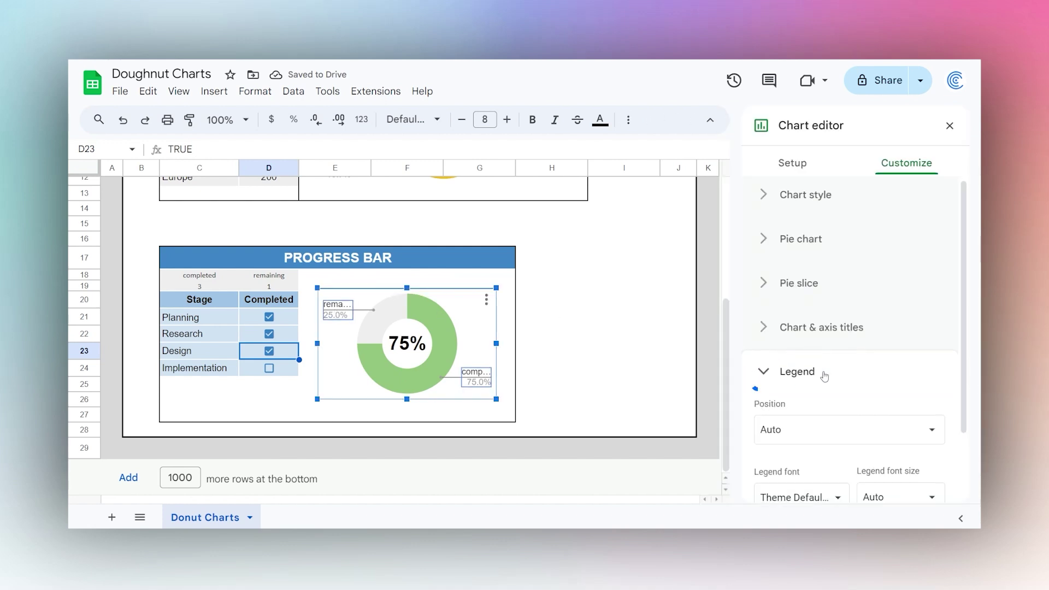
pyautogui.click(795, 392)
pyautogui.click(802, 222)
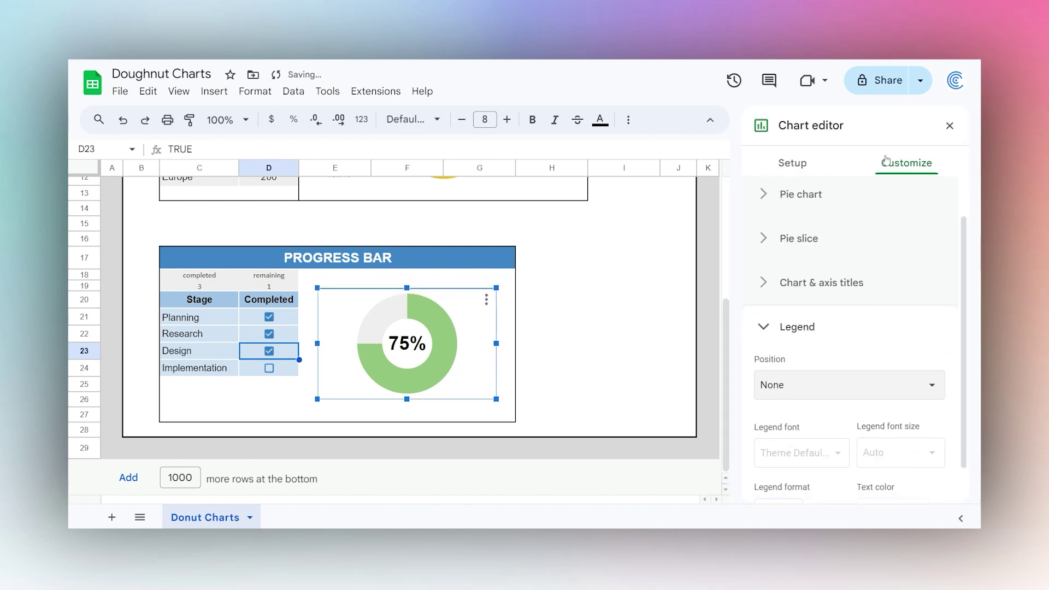
pyautogui.click(950, 126)
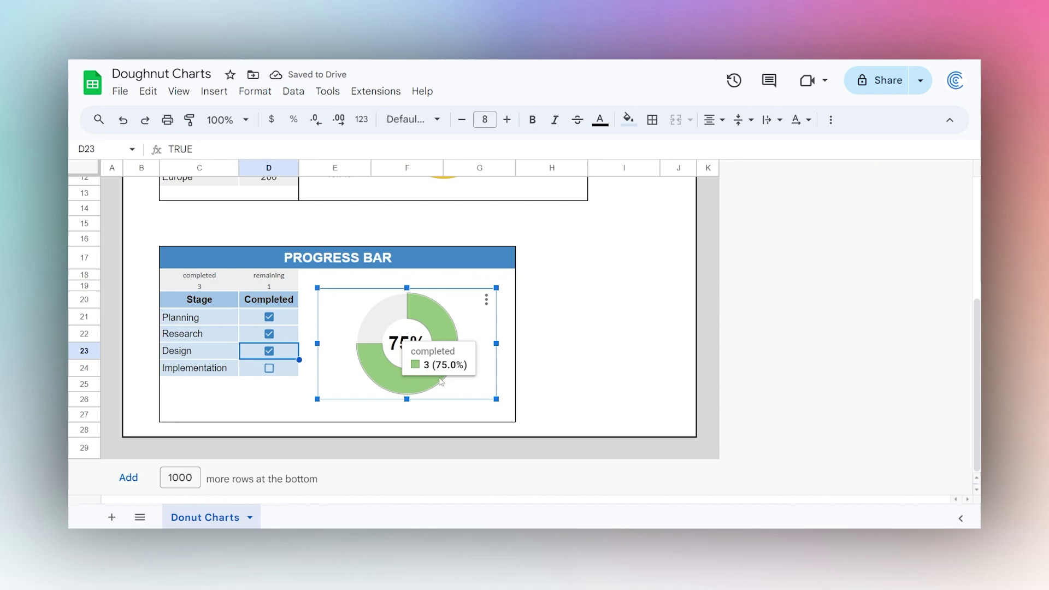
# Retoggle the stage checkboxes, leaving all four ticked for a 100% ring
pyautogui.click(269, 351)
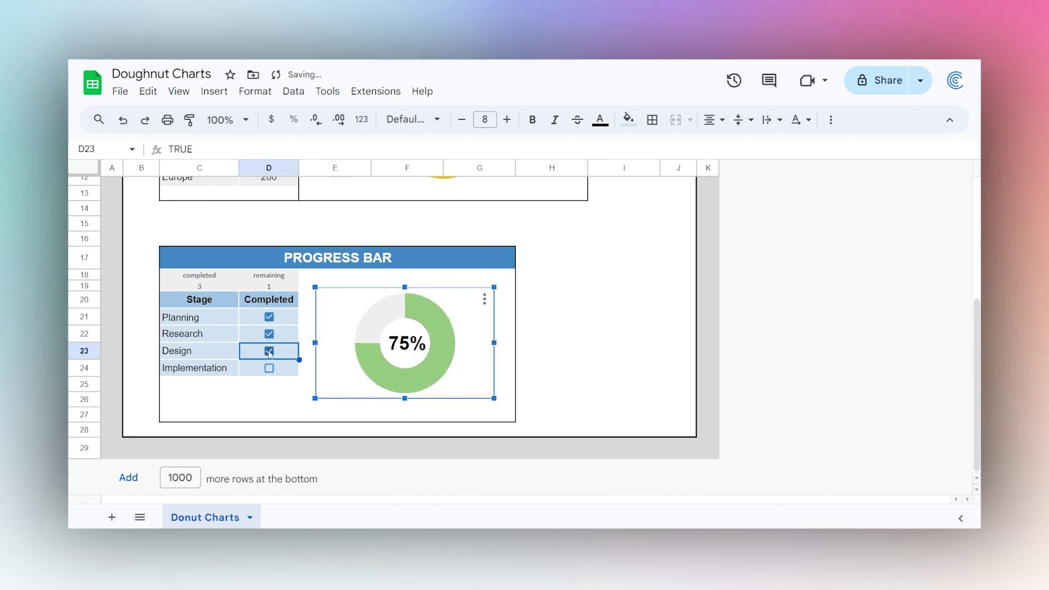
pyautogui.click(269, 334)
pyautogui.click(268, 317)
pyautogui.click(268, 317)
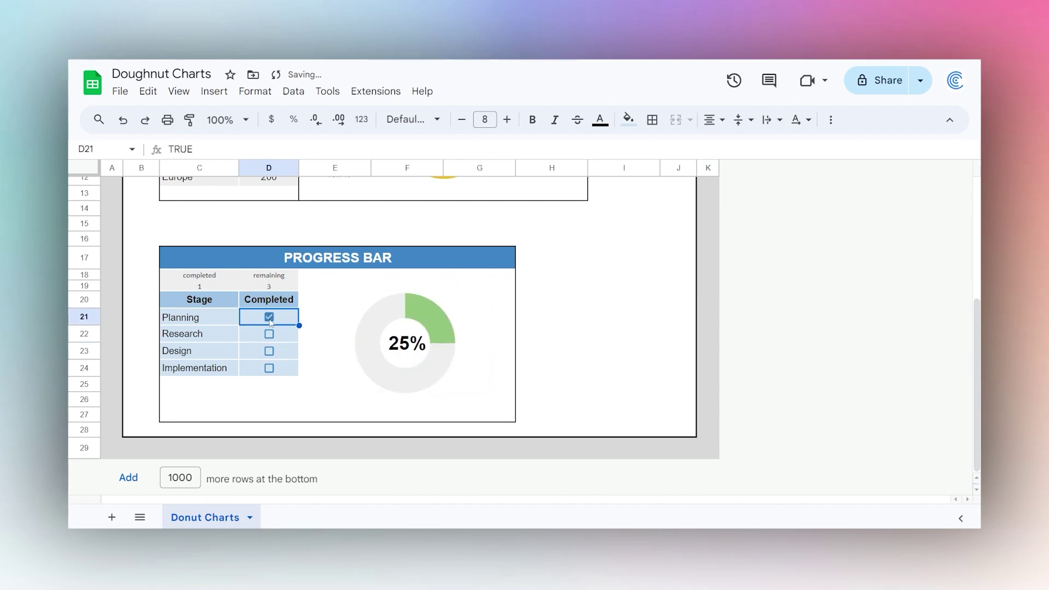
pyautogui.click(269, 334)
pyautogui.click(269, 351)
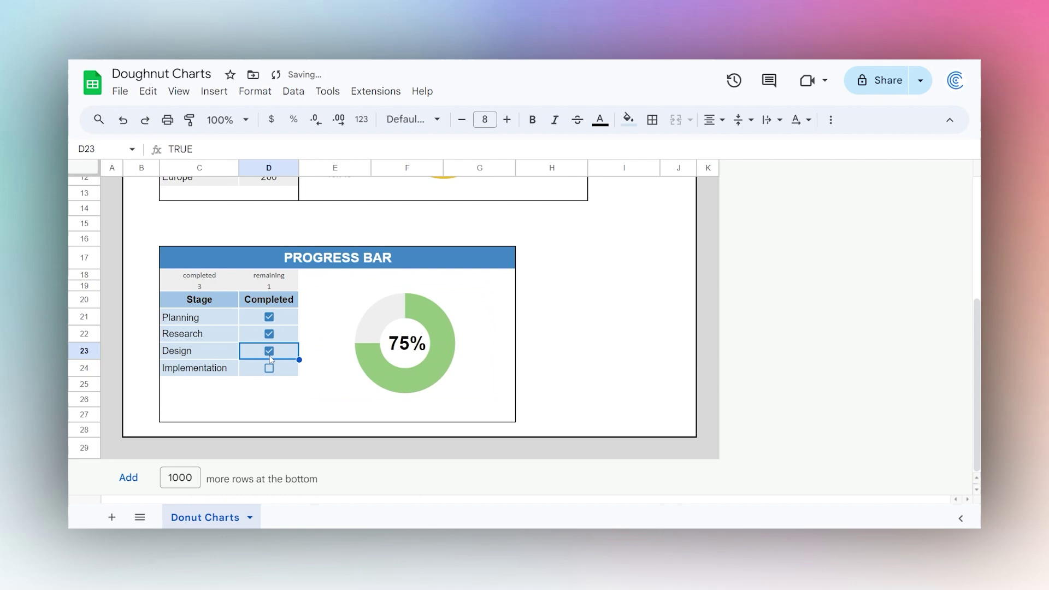
pyautogui.click(269, 368)
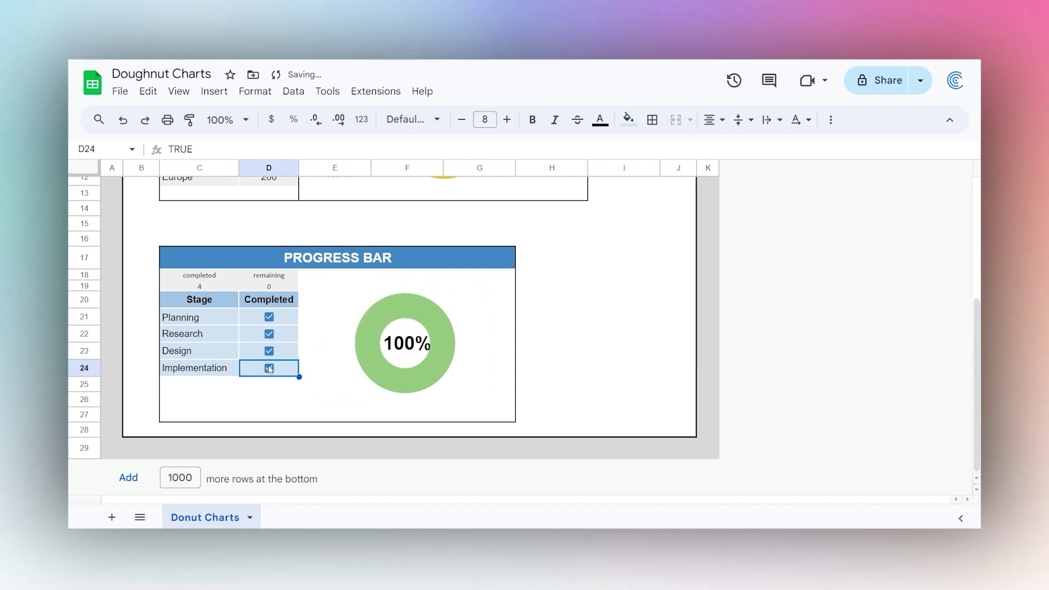
# Widen and heighten the doughnut slightly, then nudge it up inside the PROGRESS BAR box
pyautogui.click(443, 360)
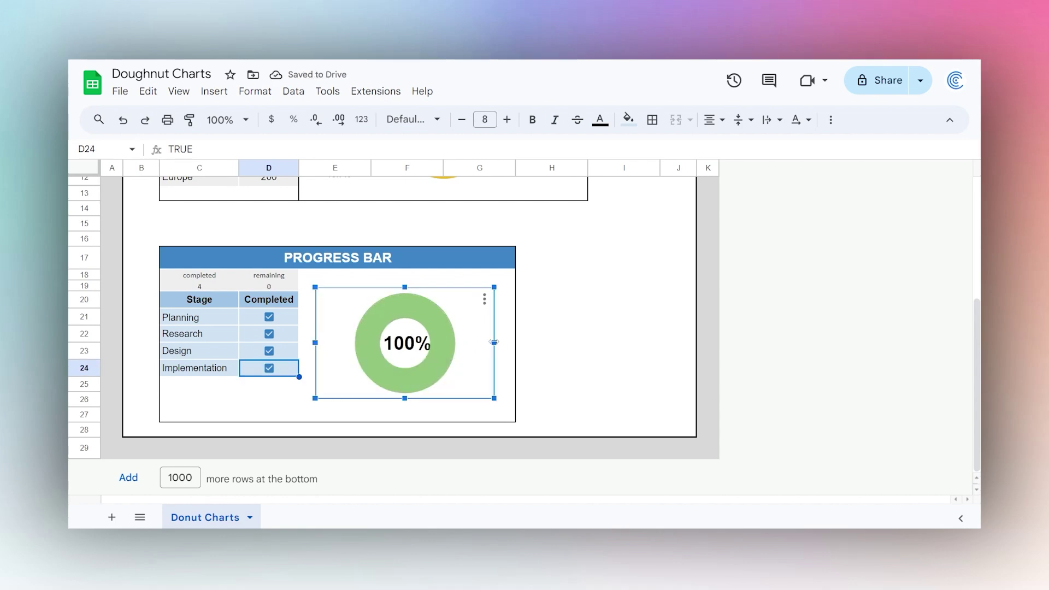
pyautogui.moveTo(494, 342); pyautogui.dragTo(505, 342)
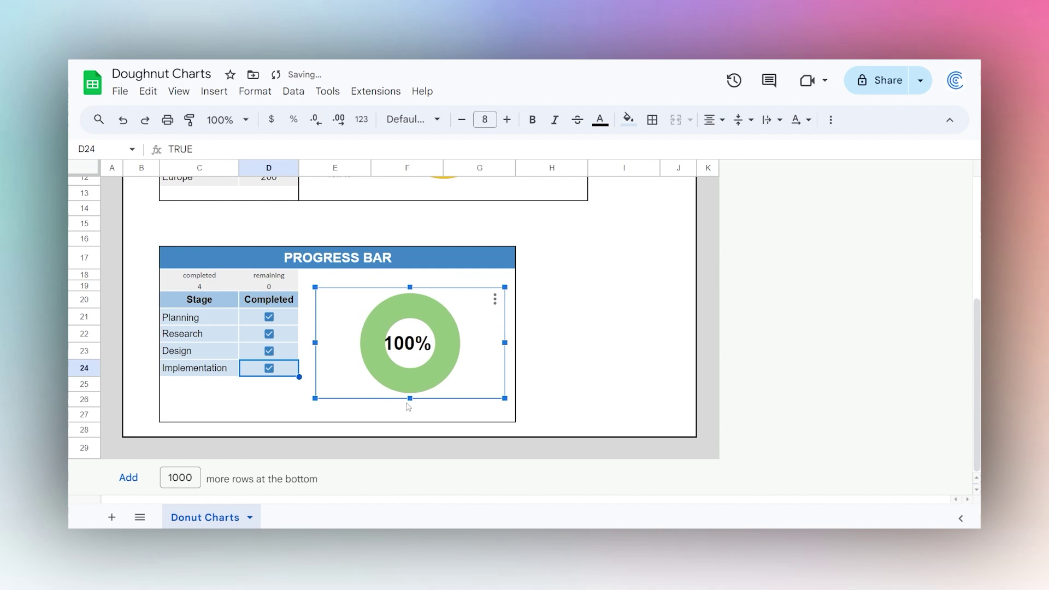
pyautogui.moveTo(410, 399); pyautogui.dragTo(410, 410)
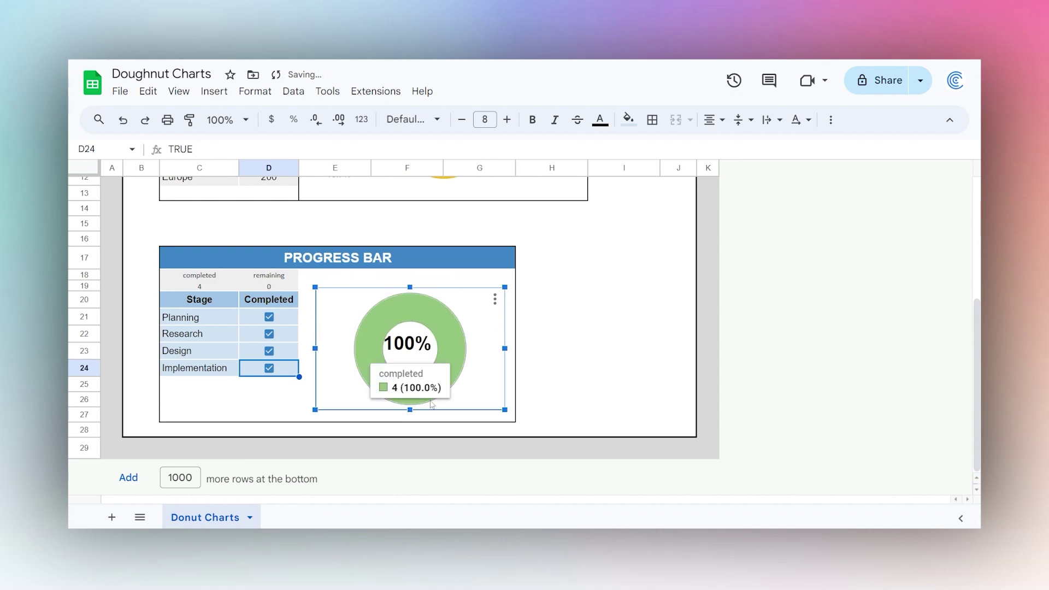
pyautogui.click(541, 385)
pyautogui.click(431, 376)
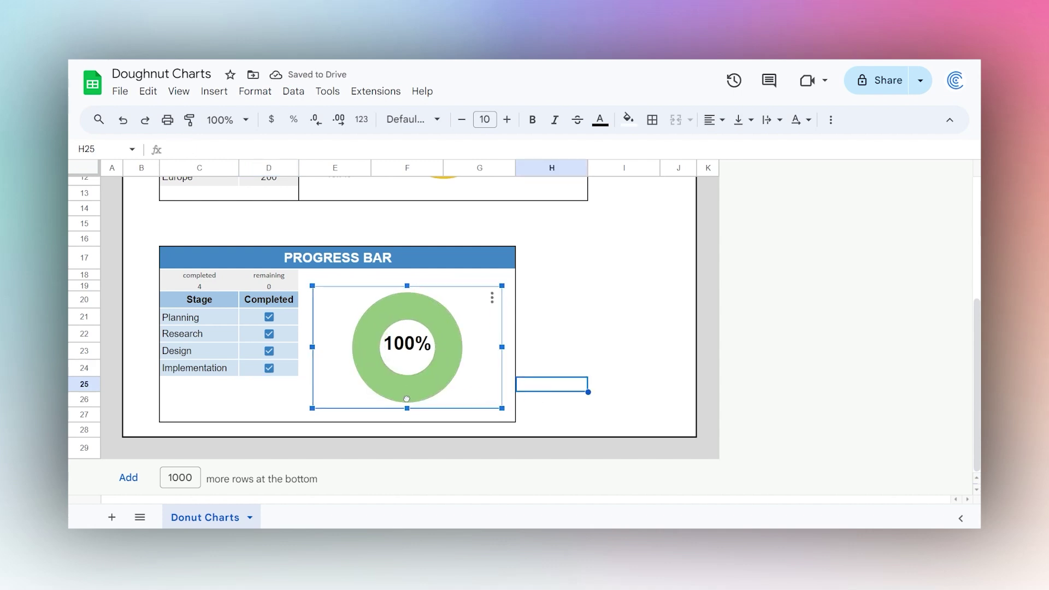
pyautogui.moveTo(407, 399); pyautogui.dragTo(407, 395)
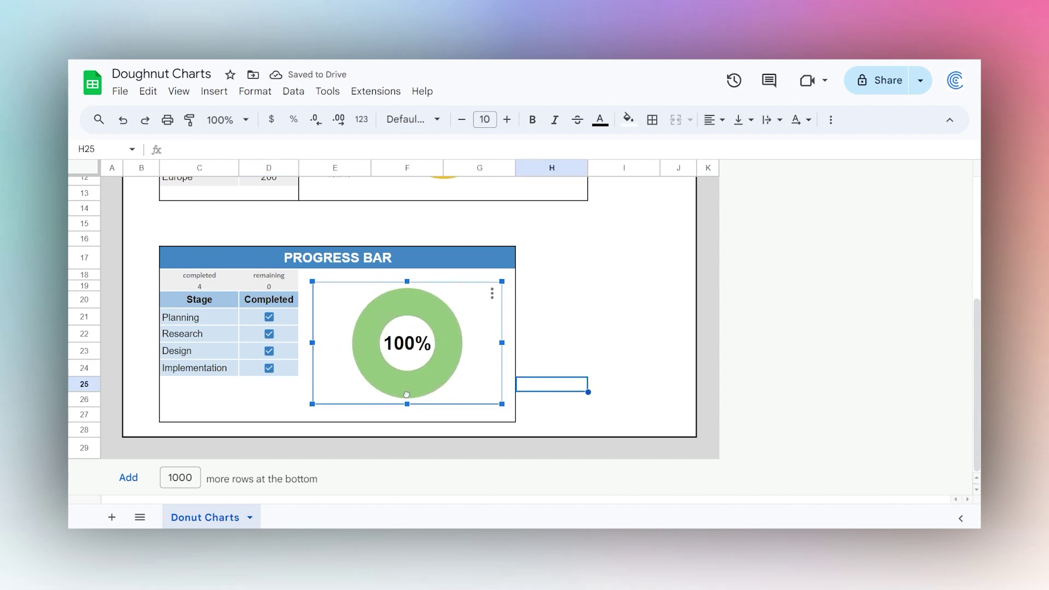
# Untick all four stages, then tick them again to return to 100%
pyautogui.click(269, 368)
pyautogui.click(268, 351)
pyautogui.click(270, 334)
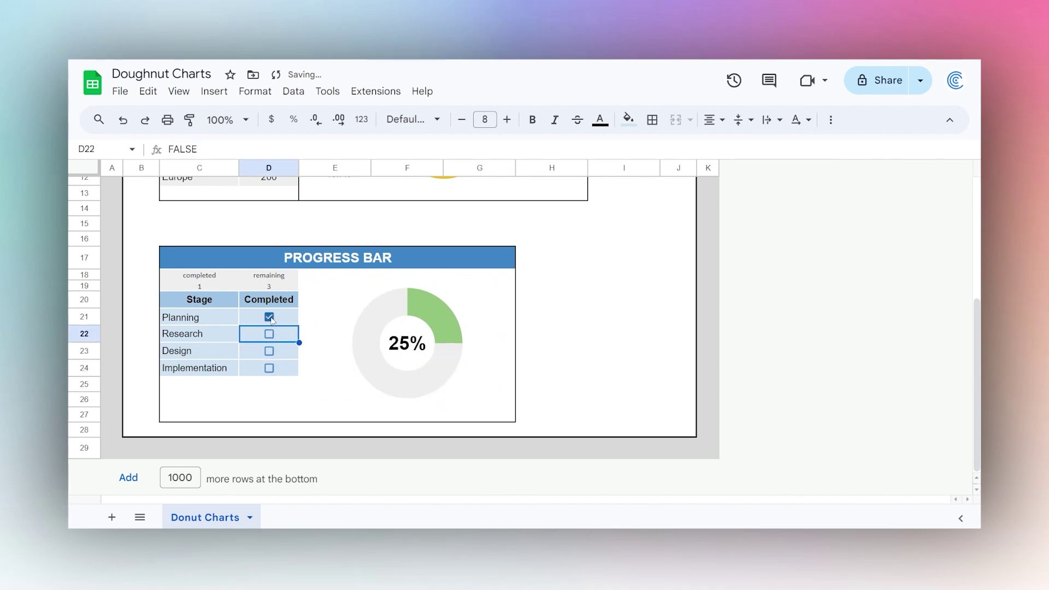
pyautogui.click(269, 317)
pyautogui.click(269, 318)
pyautogui.click(270, 334)
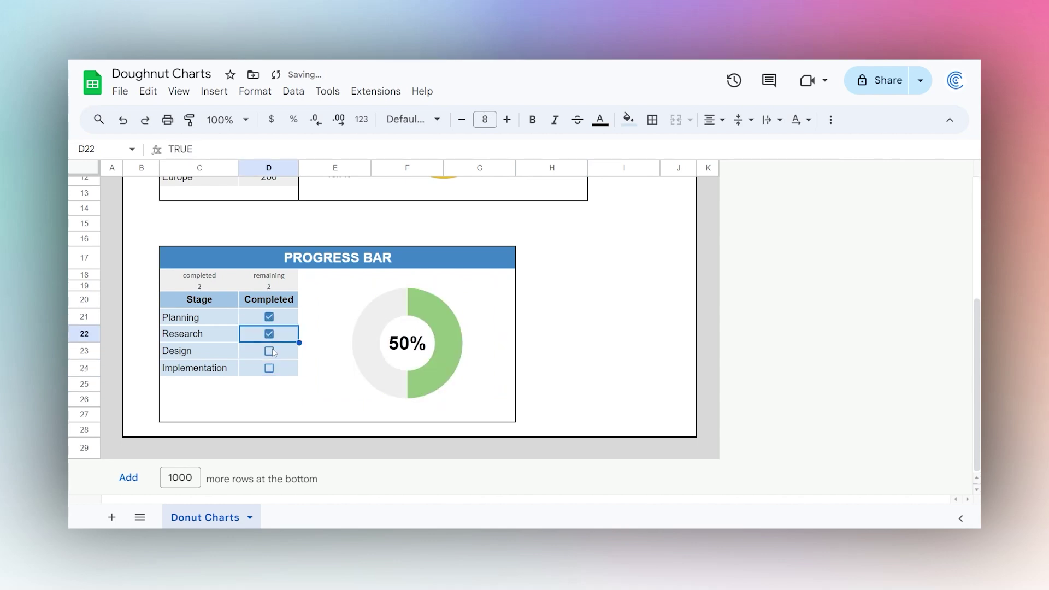
pyautogui.click(269, 351)
pyautogui.click(269, 368)
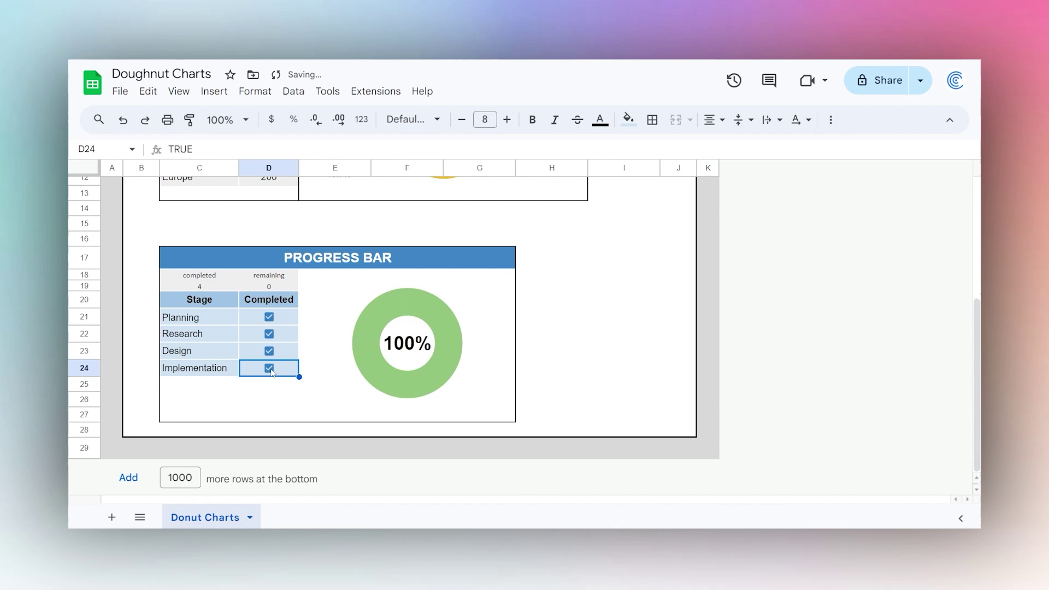